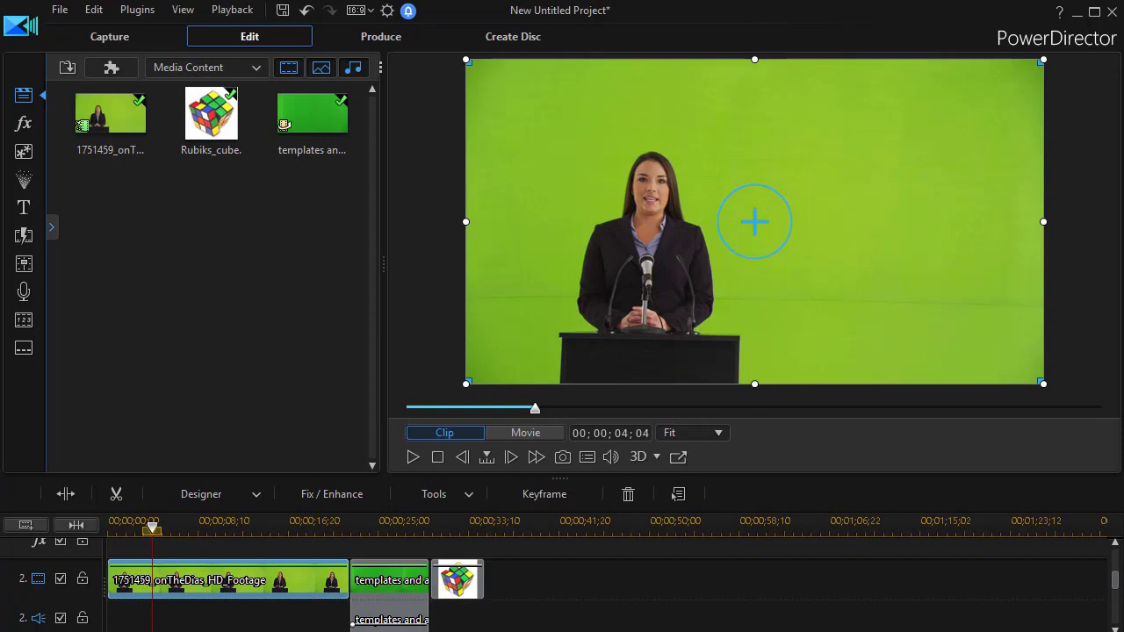
Step: Play the preview, pause on the spokeswoman, and open her clip in PiP Designer
left_click(413, 457)
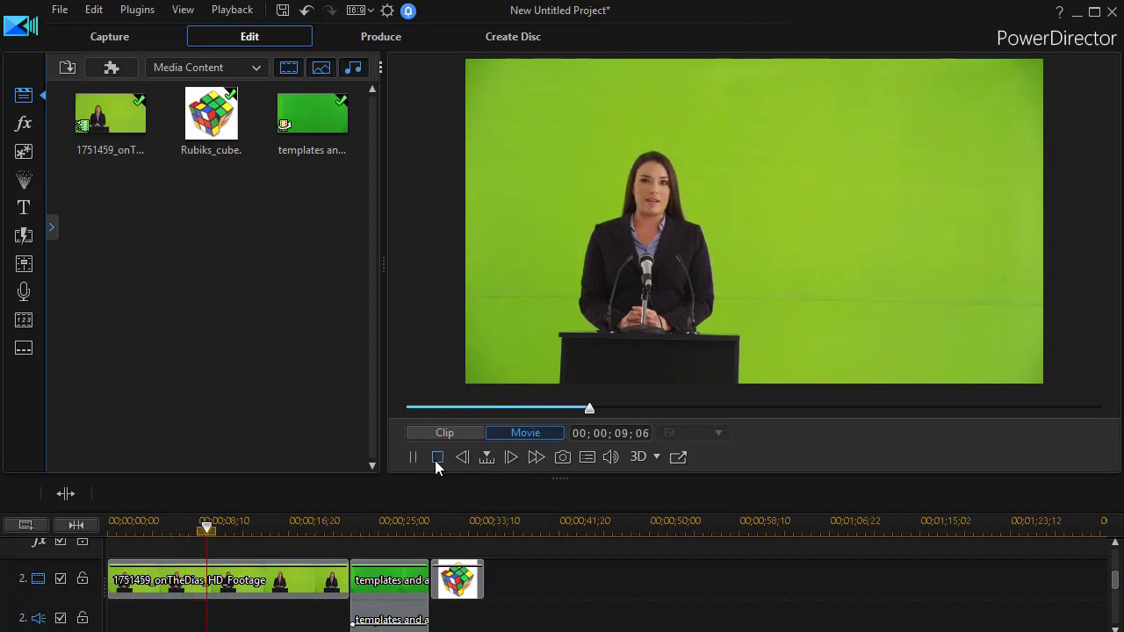
left_click(413, 458)
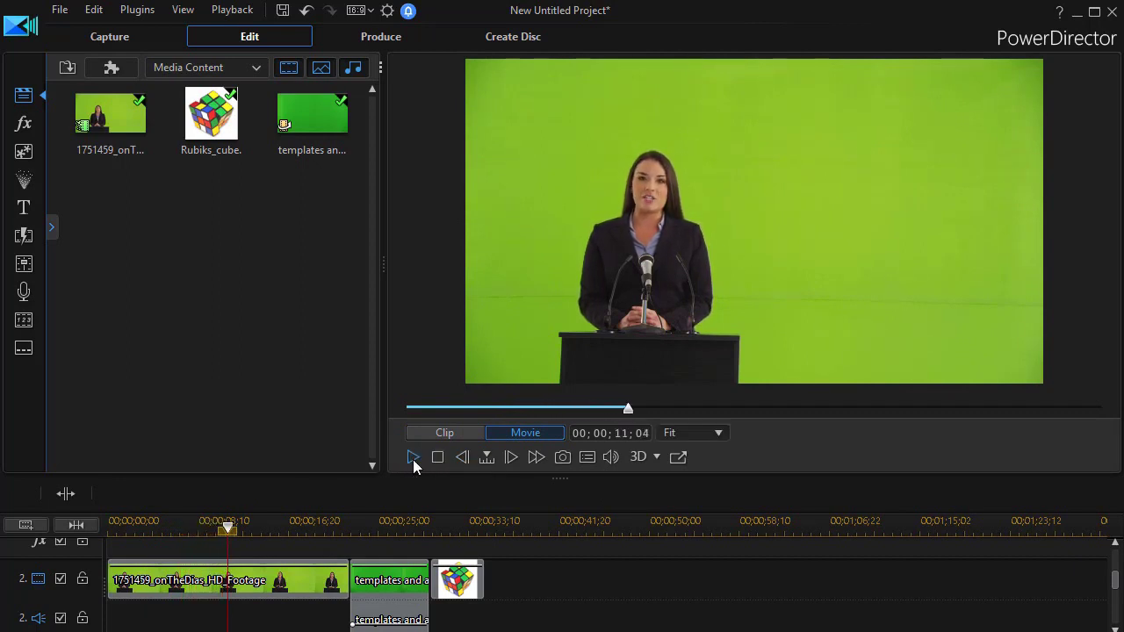
double_click(264, 586)
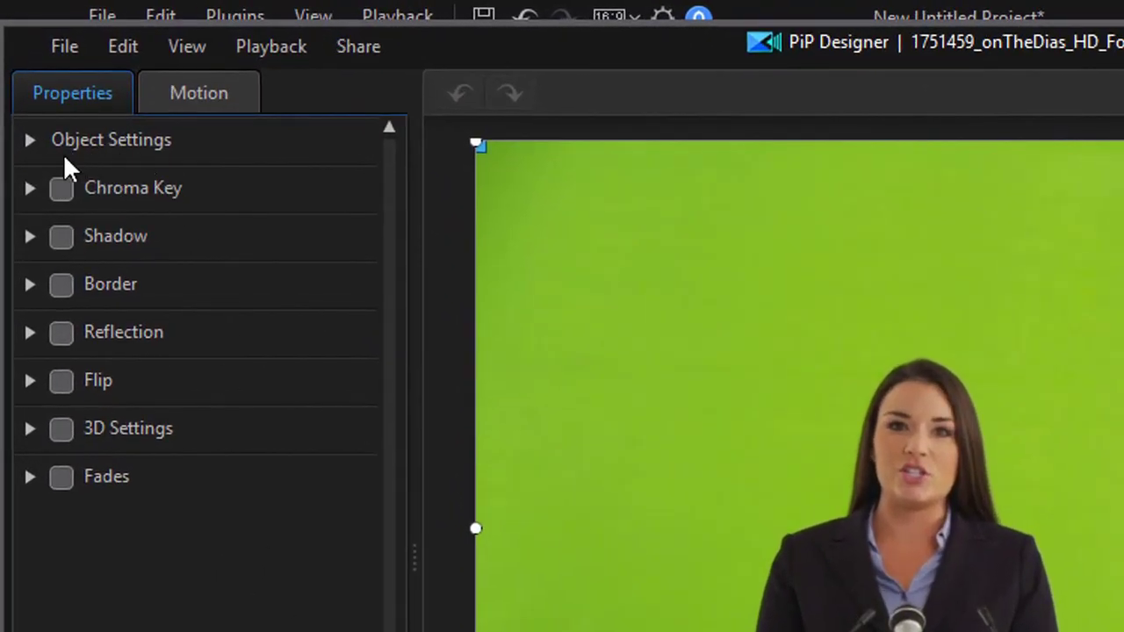
Step: Enable Chroma Key and sample the green screen behind the spokeswoman as the key colour
left_click(60, 192)
left_click(30, 189)
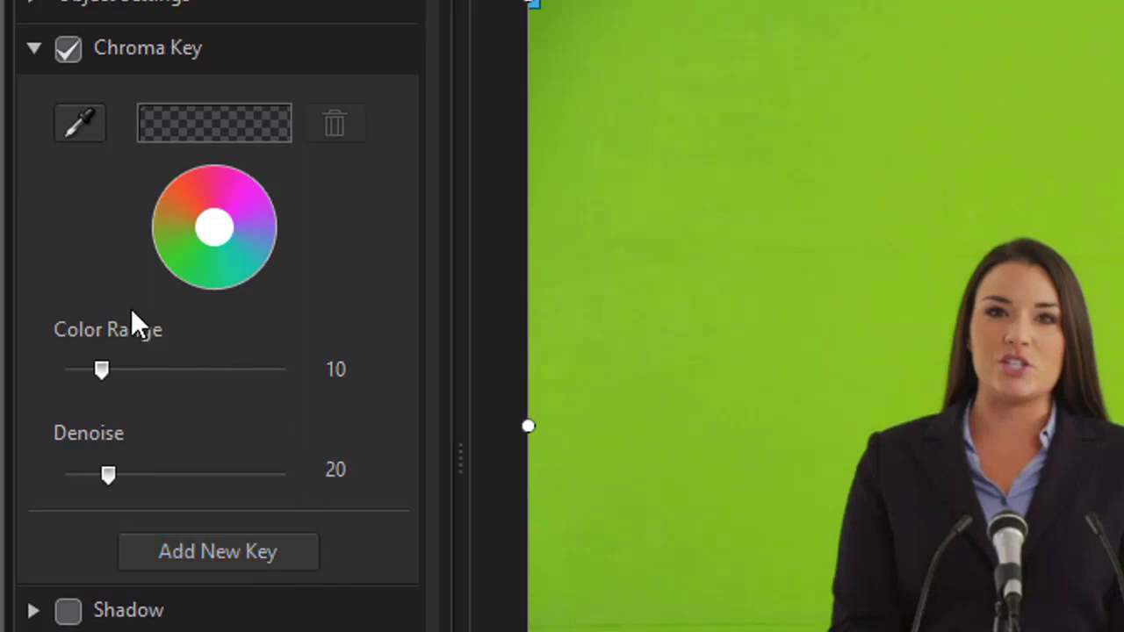
left_click(78, 123)
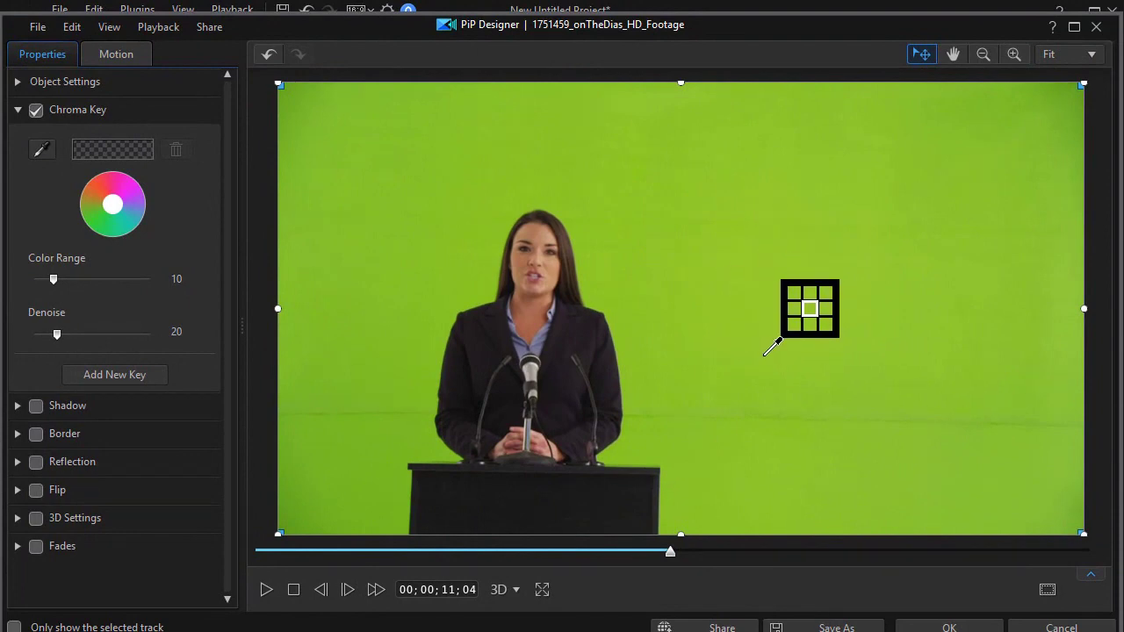
left_click(766, 355)
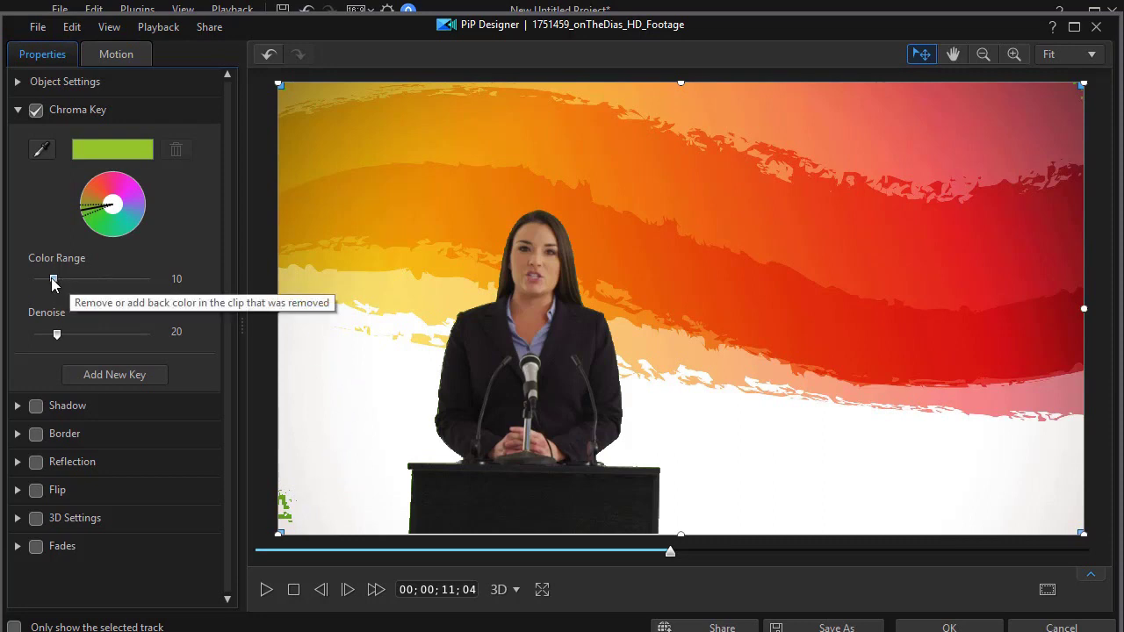
Step: Raise the spokeswoman key's Color Range to 11, then lower it to 9
left_click_drag(53, 279, 54, 280)
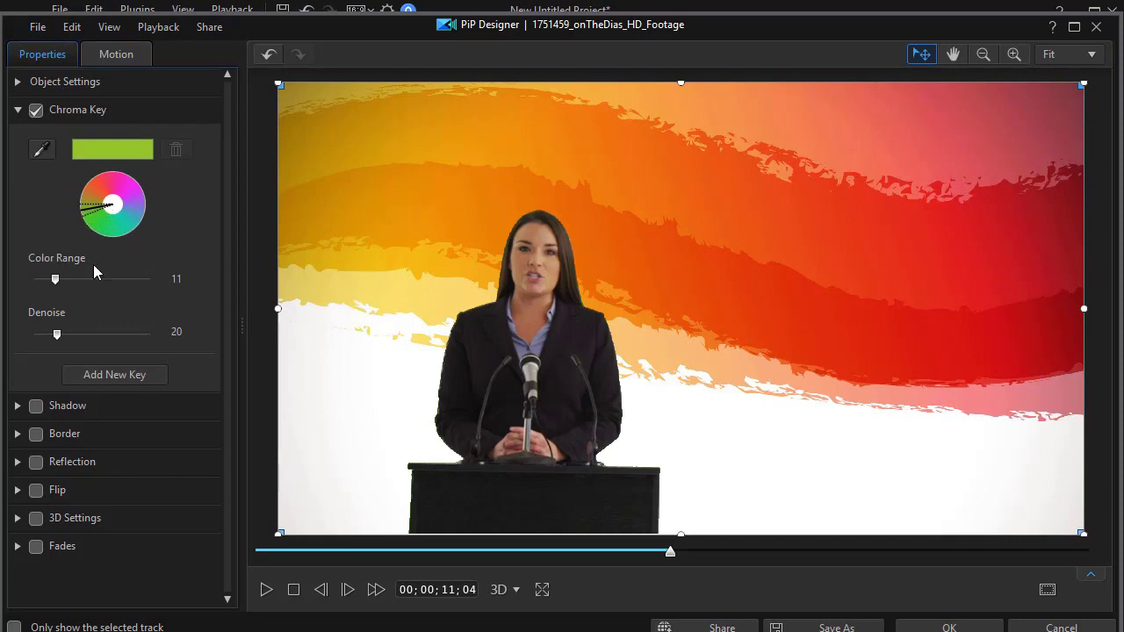
left_click_drag(54, 281, 49, 284)
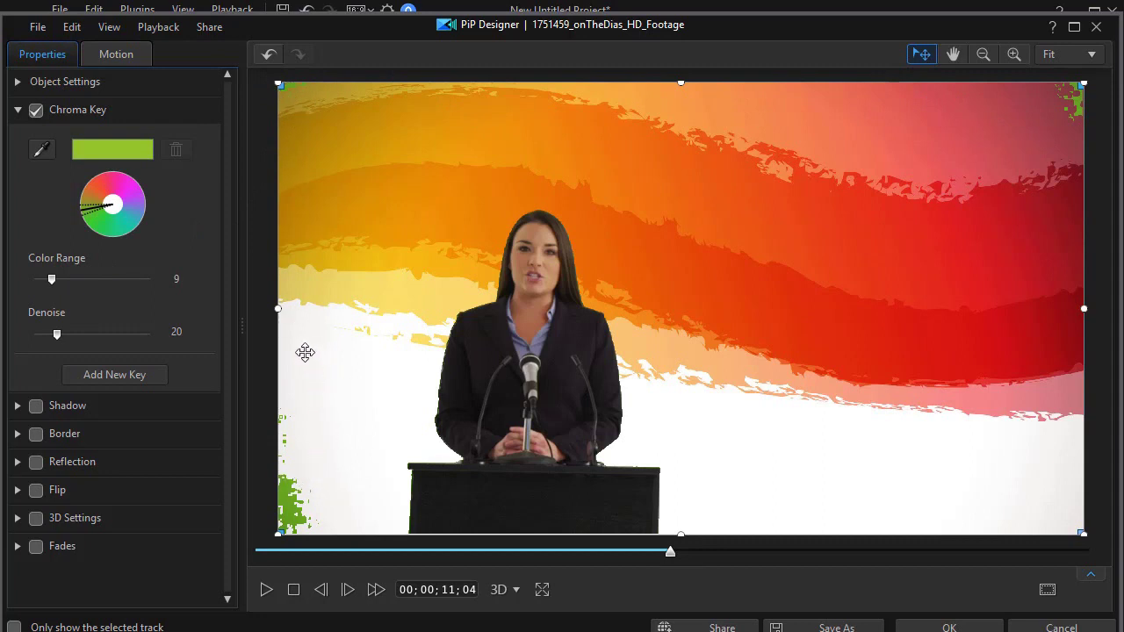
Step: Add a second key sampling the bottom-left green patch, then apply the keys with OK
left_click(114, 375)
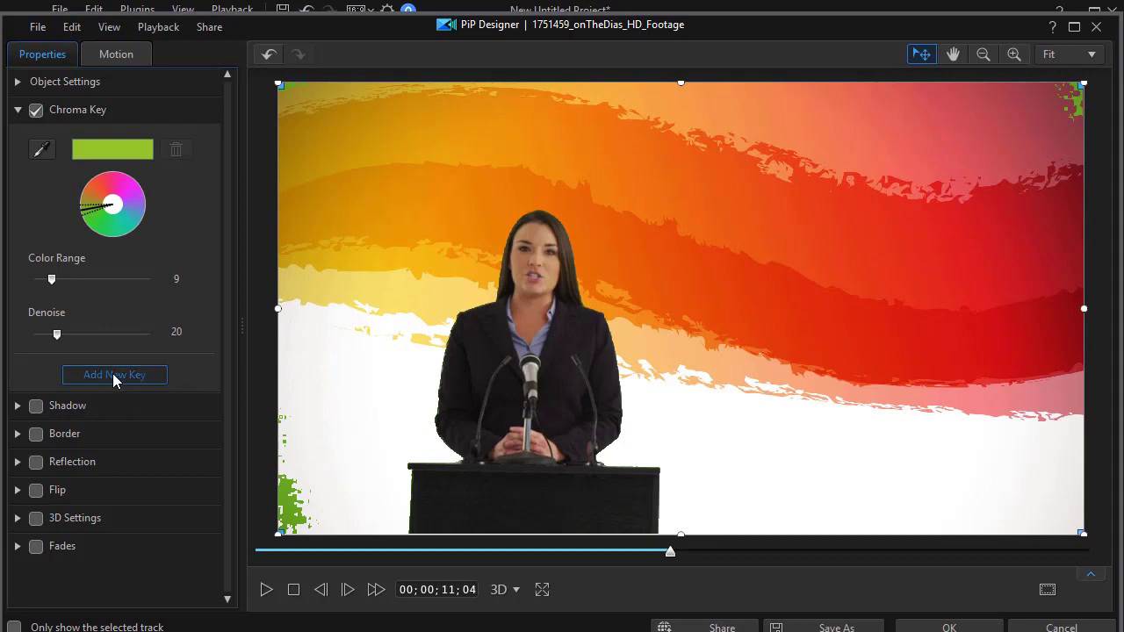
left_click(39, 390)
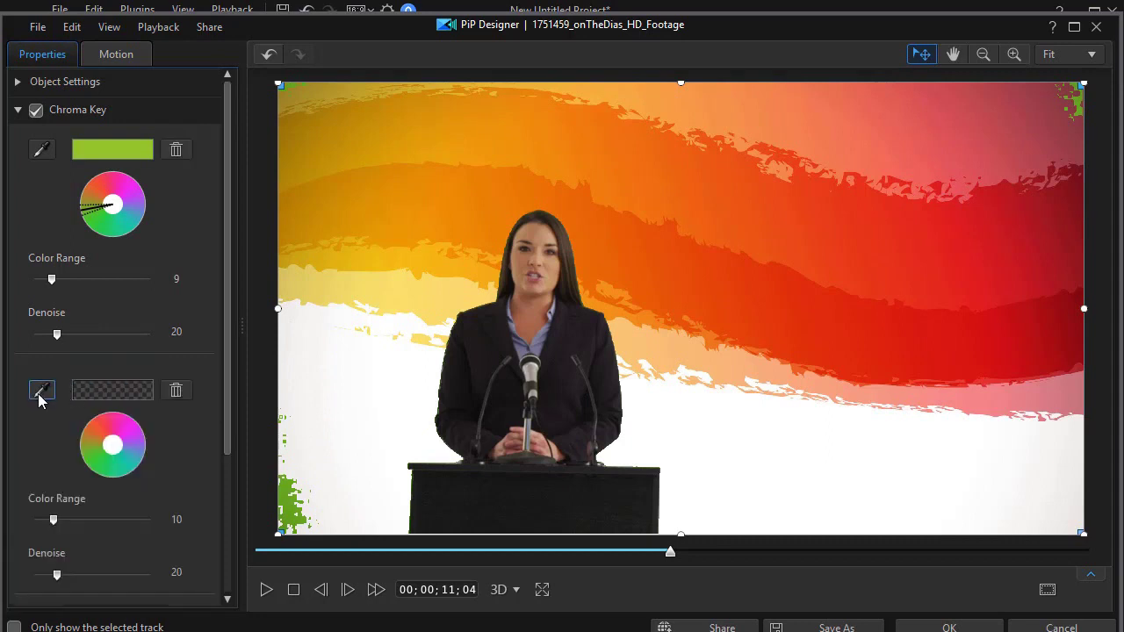
left_click(285, 489)
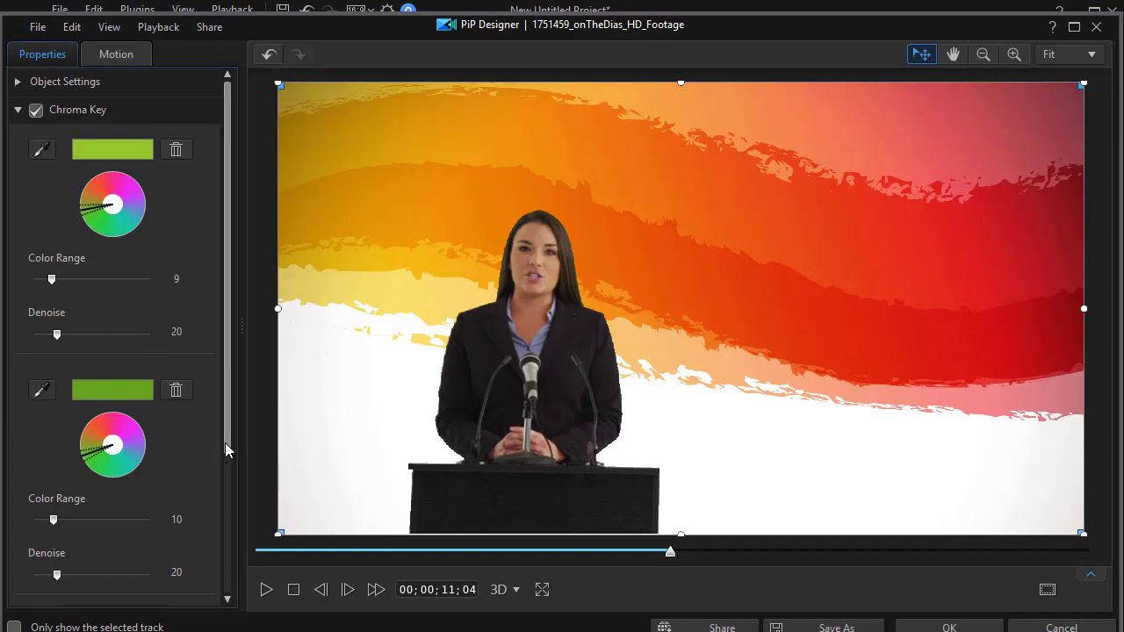
left_click_drag(225, 443, 214, 403)
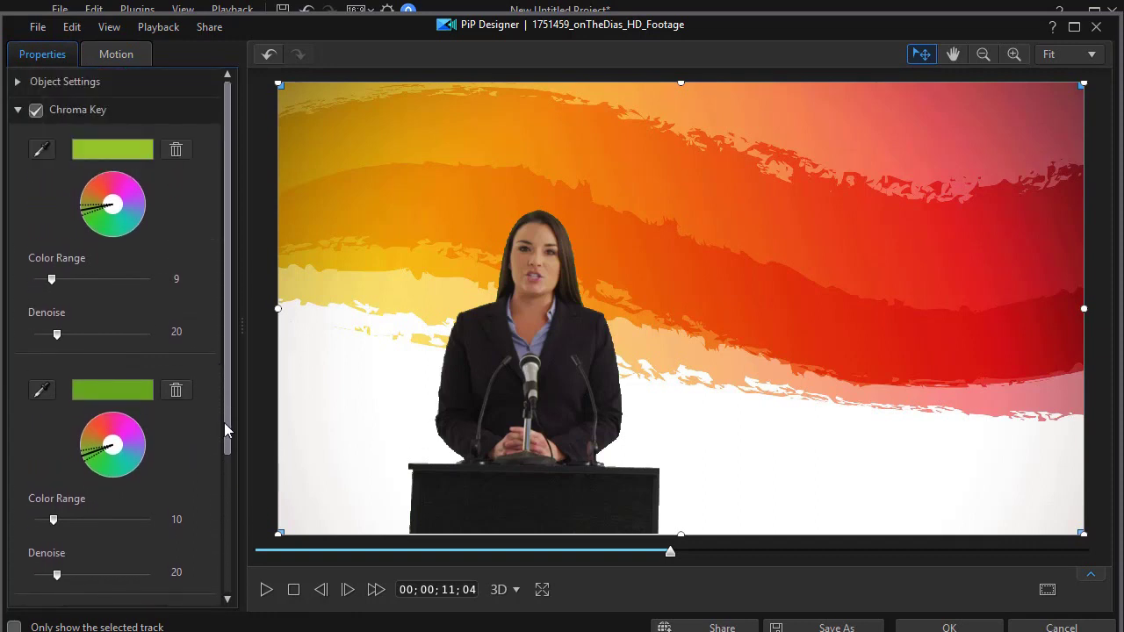
left_click_drag(224, 423, 231, 446)
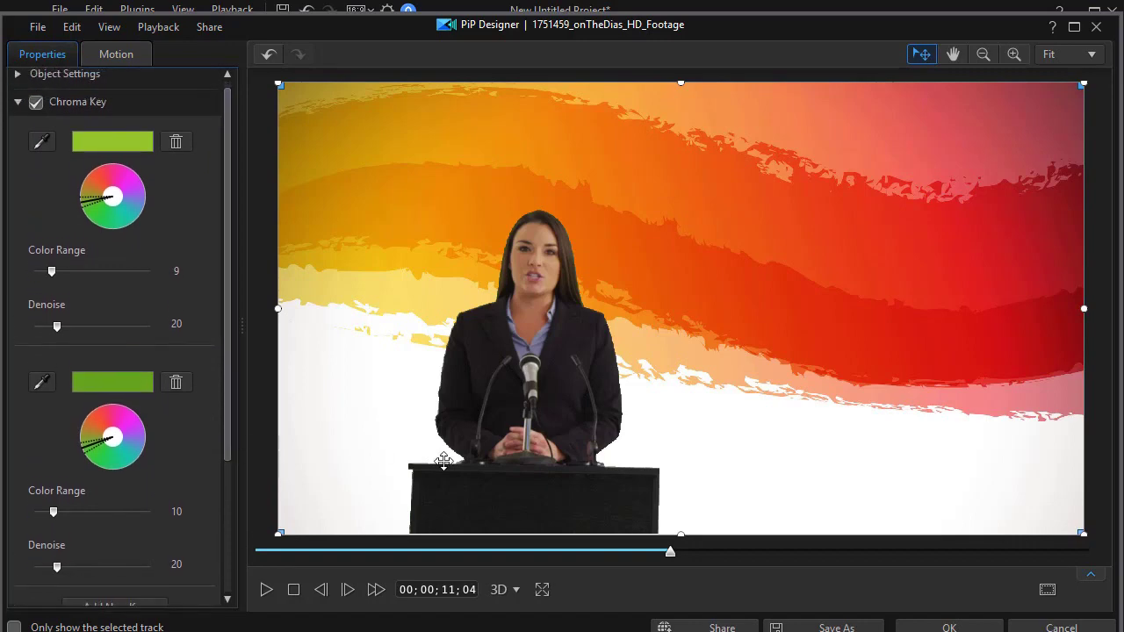
left_click(933, 629)
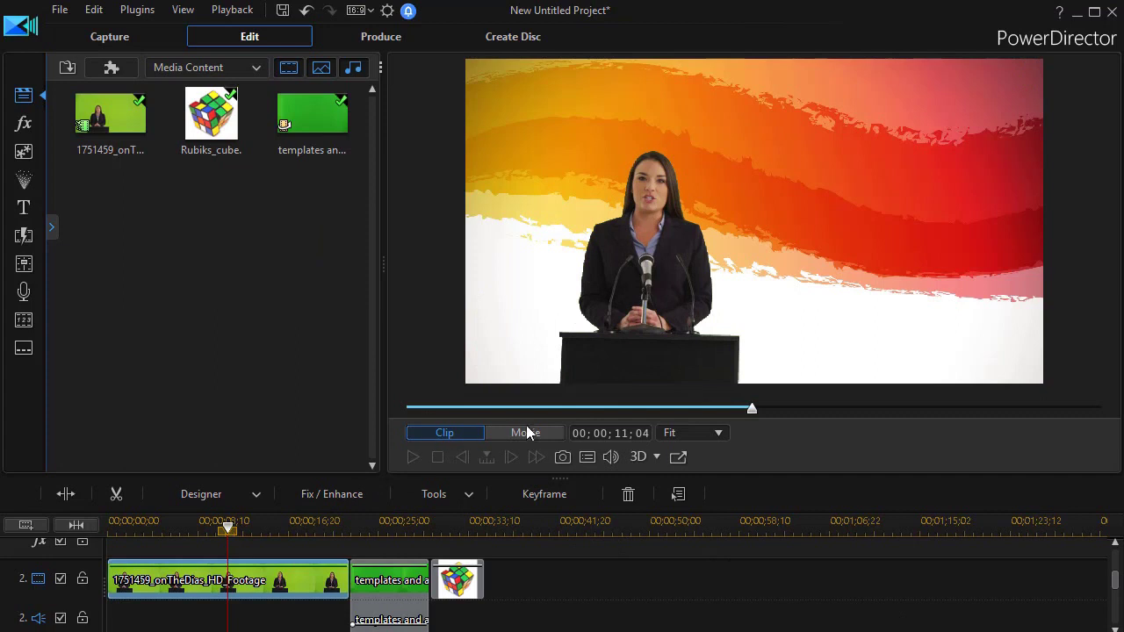
Step: Replay the preview from about three seconds to check the keyed spokeswoman
left_click_drag(753, 409, 419, 411)
left_click(412, 457)
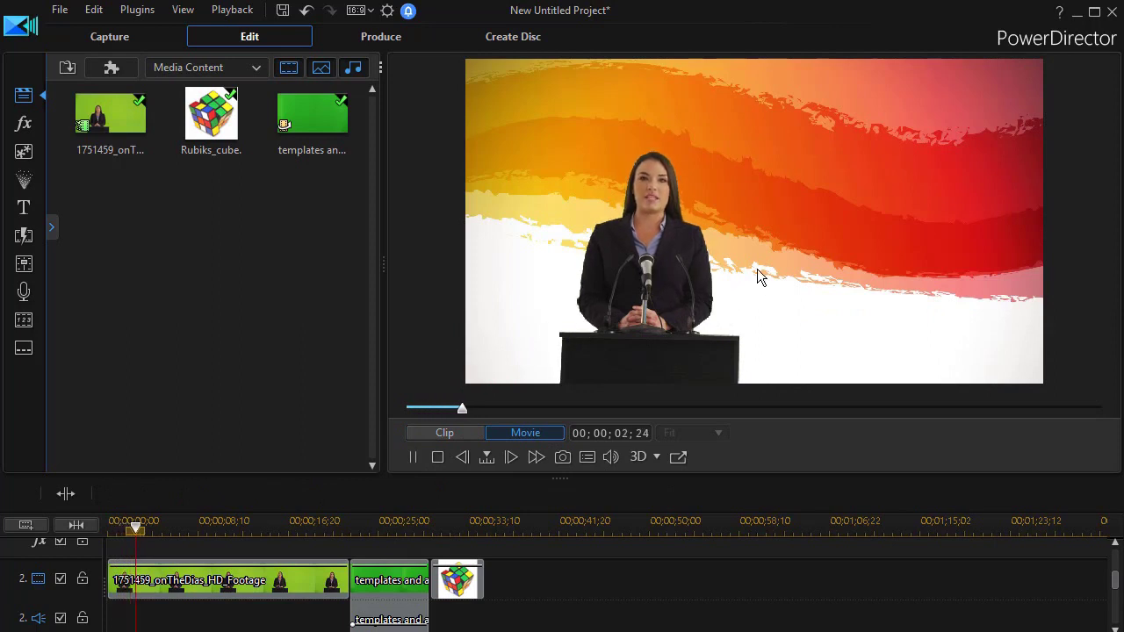
mouse_move(1111, 582)
left_mouse_down()
mouse_move(1111, 556)
mouse_move(1112, 583)
left_mouse_up()
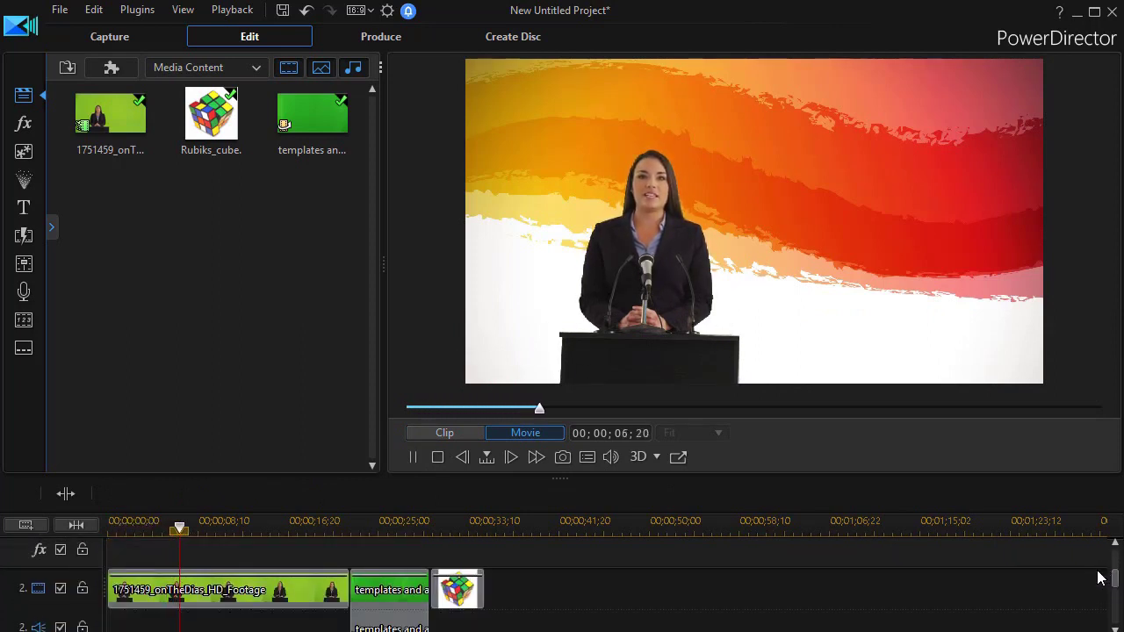
left_click(413, 458)
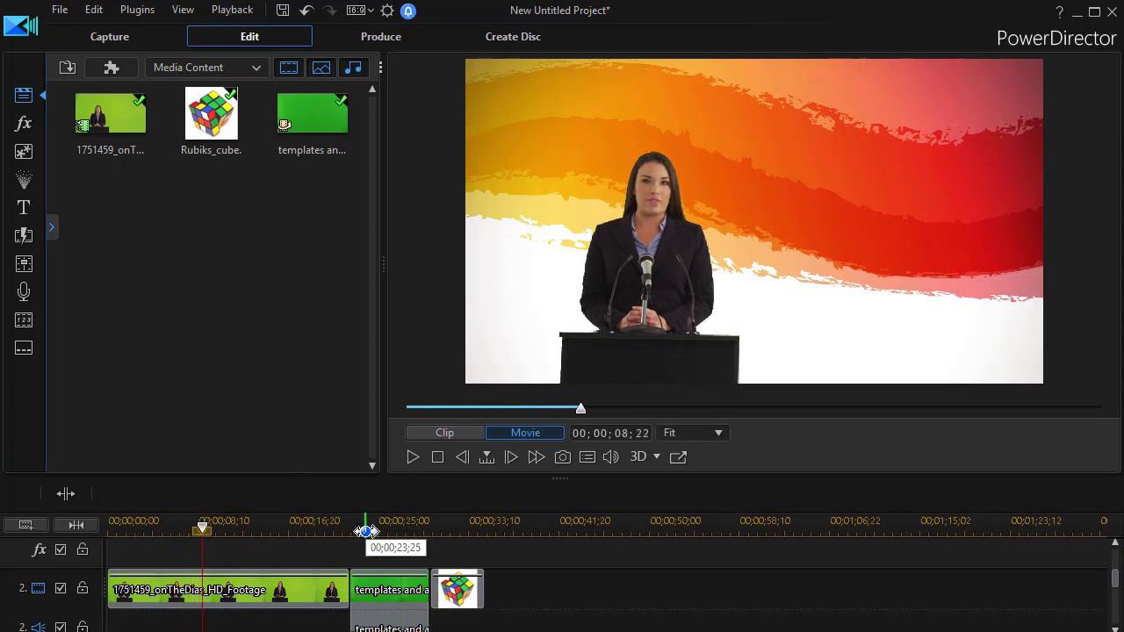
Step: Move the playhead past 00;00;23;25 into the templates clip and open it in PiP Designer
left_click(366, 532)
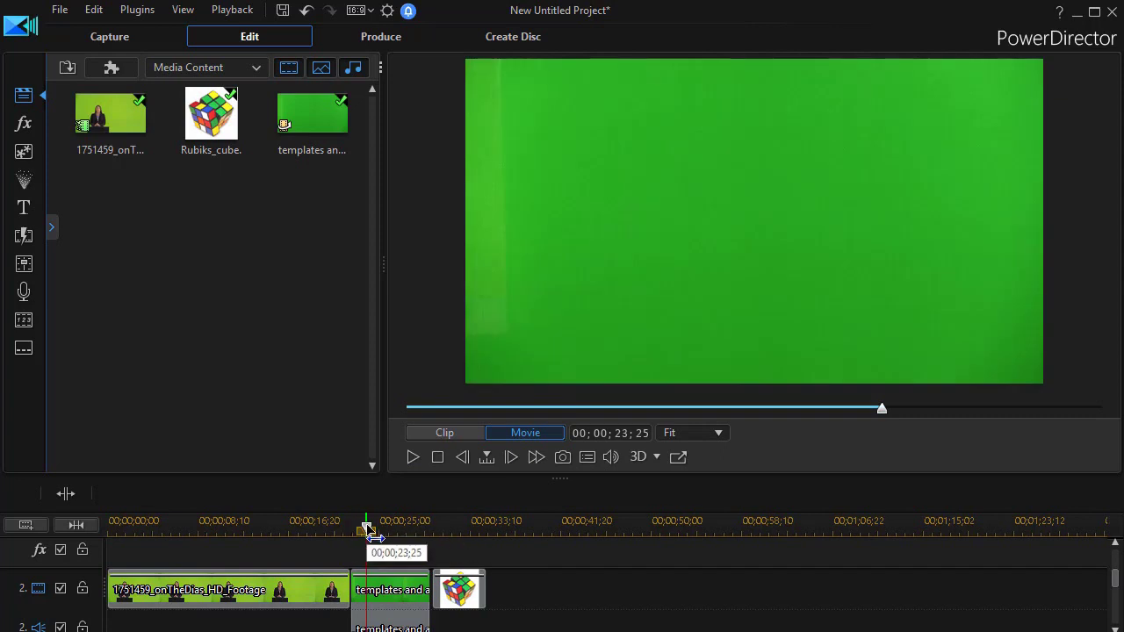
mouse_move(367, 532)
left_mouse_down()
mouse_move(429, 538)
mouse_move(383, 540)
left_mouse_up()
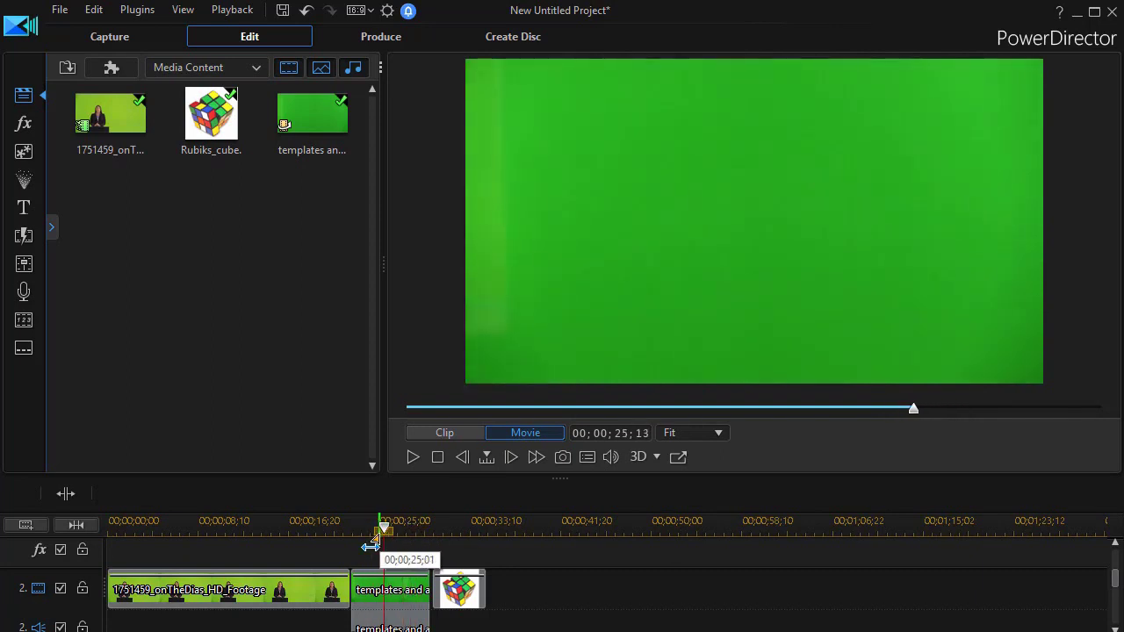
left_click(396, 601)
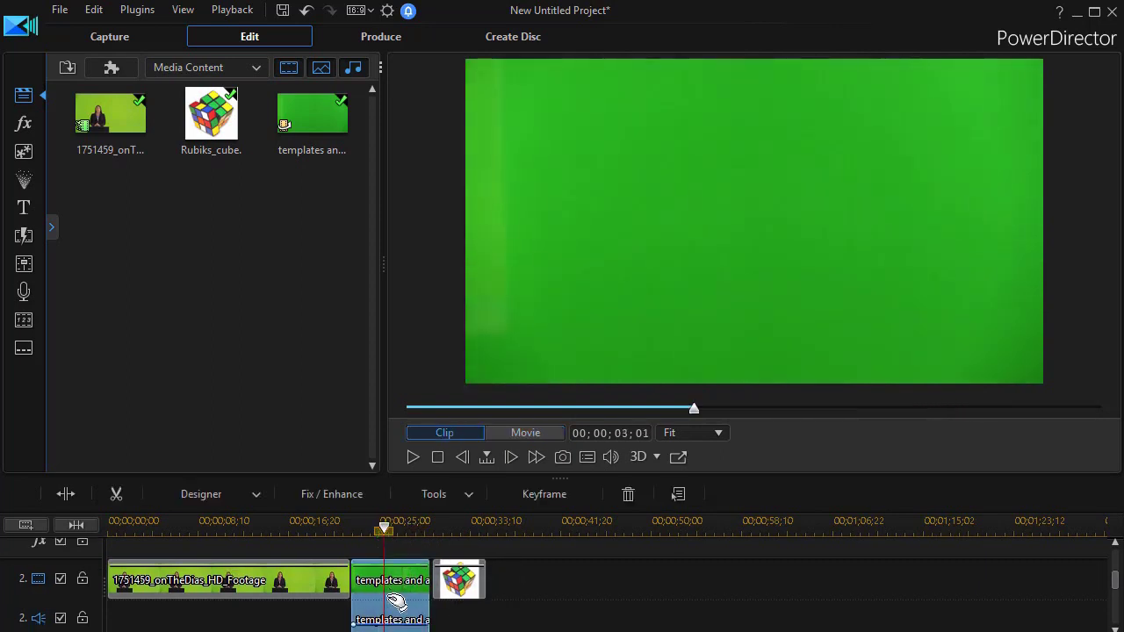
double_click(391, 606)
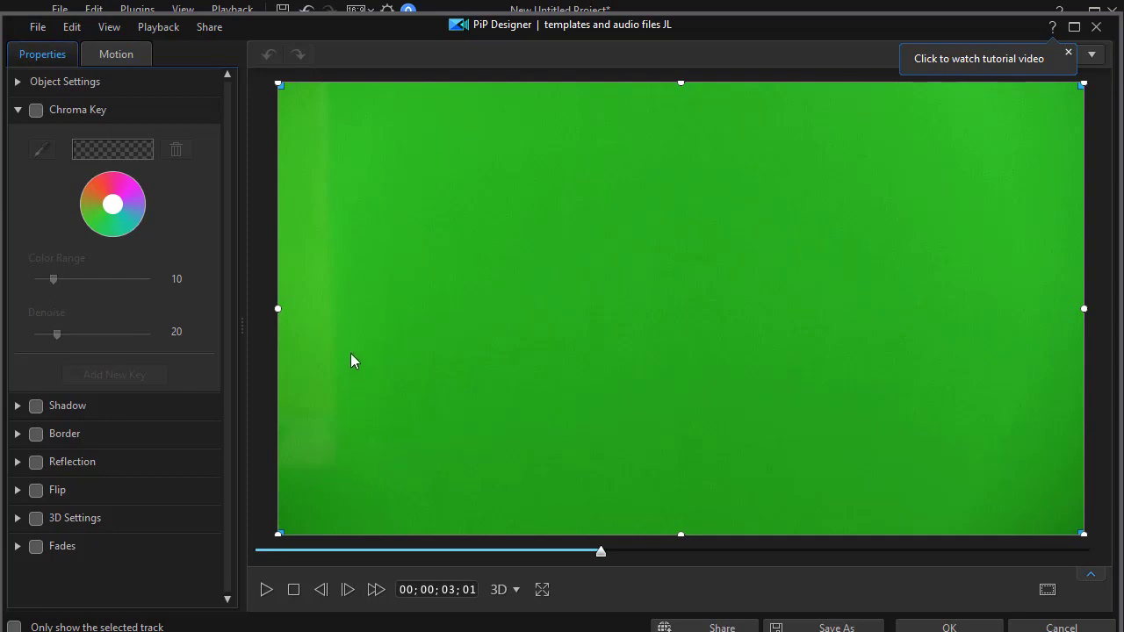
Step: Enable Chroma Key on the templates clip, sample its green, and narrow Color Range to 6
left_click(36, 111)
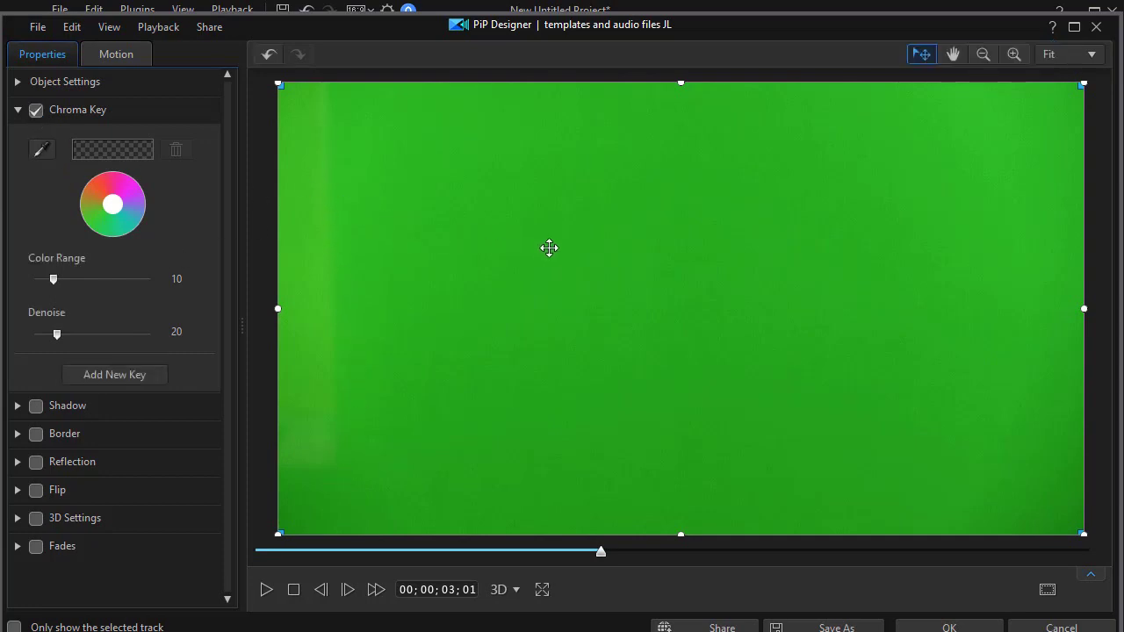
left_click(44, 148)
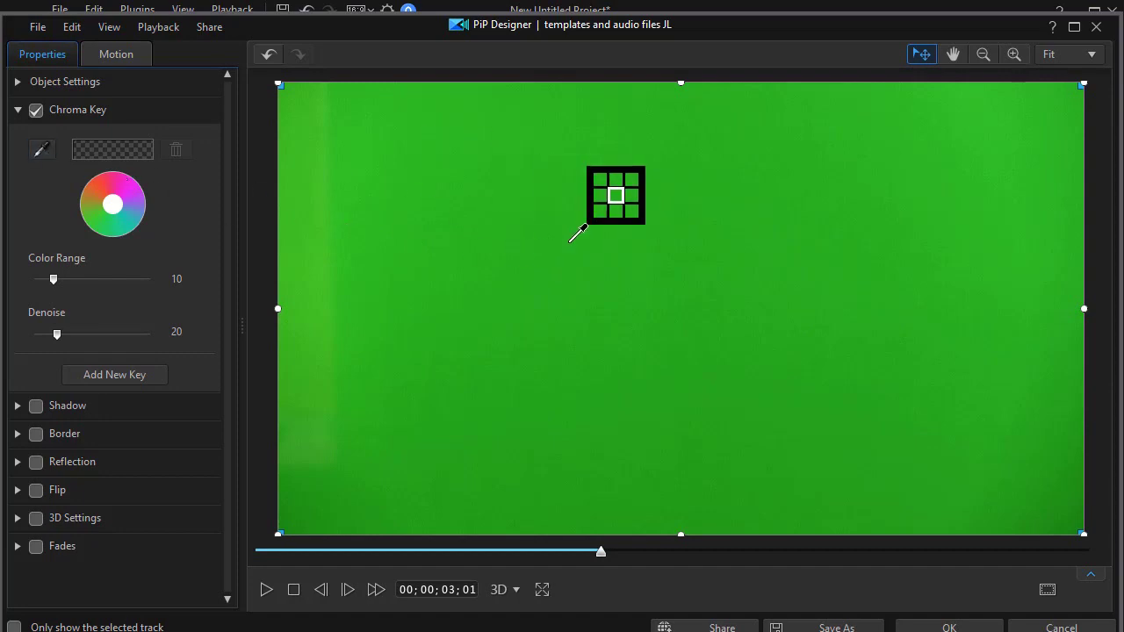
left_click(580, 234)
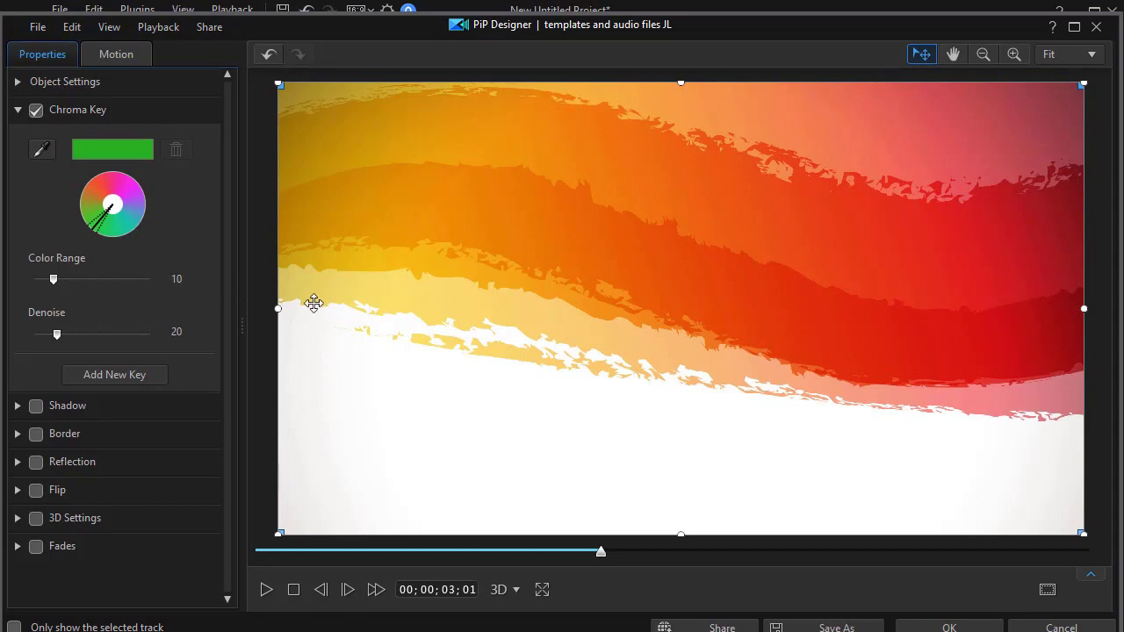
left_click_drag(52, 289, 48, 292)
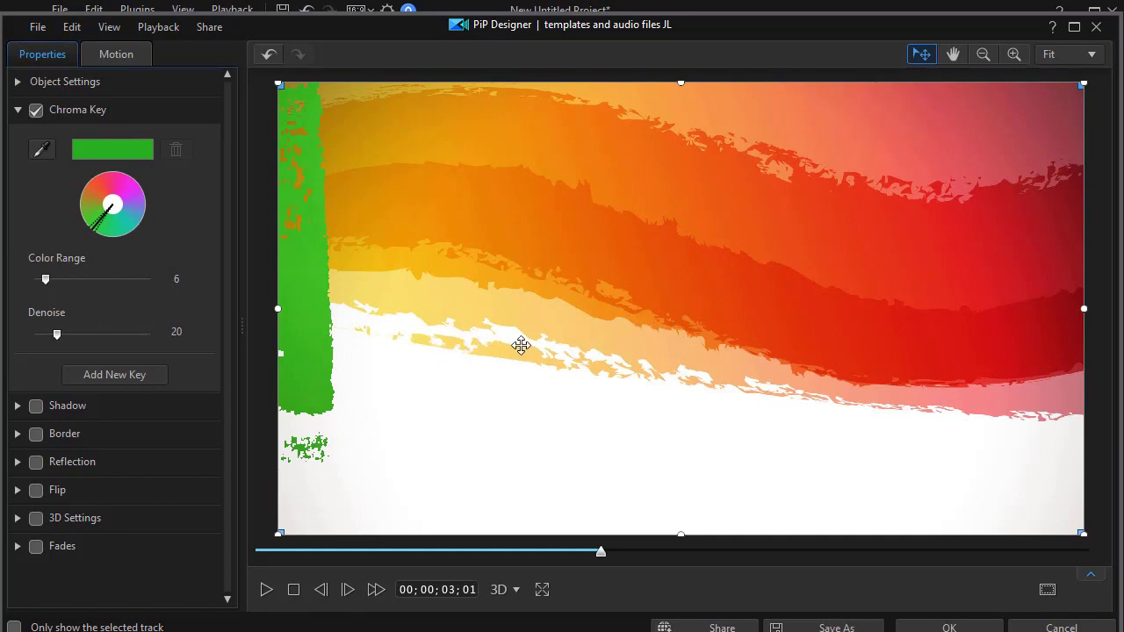
Step: Add a second key sampling the leftover green strip, then confirm with OK
left_click(118, 373)
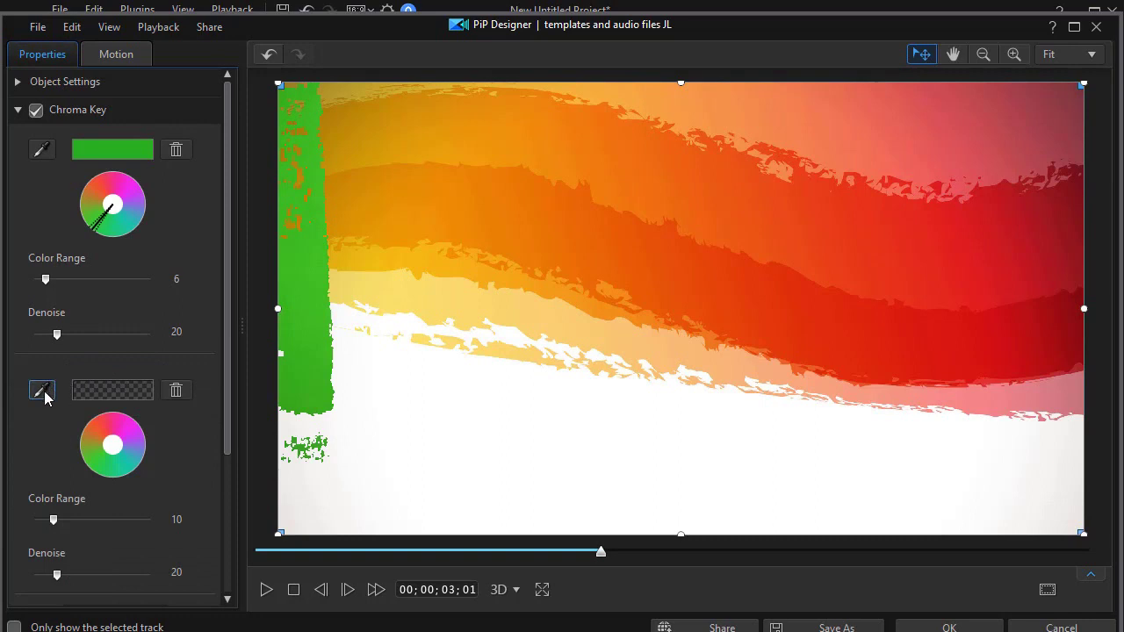
left_click(42, 392)
left_click(305, 351)
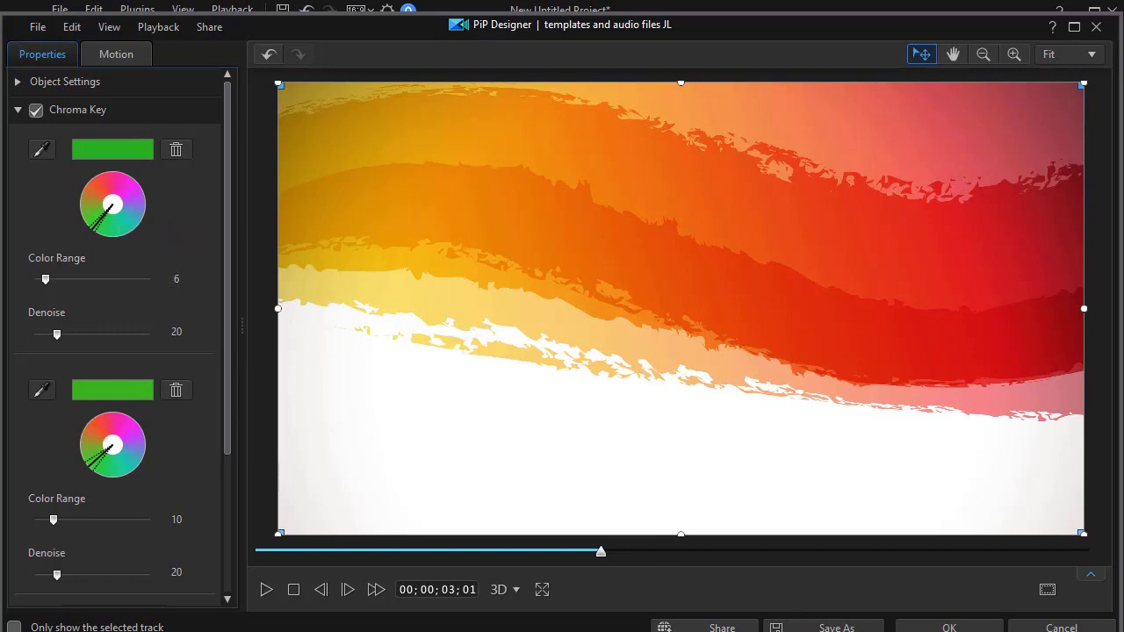
left_click(922, 627)
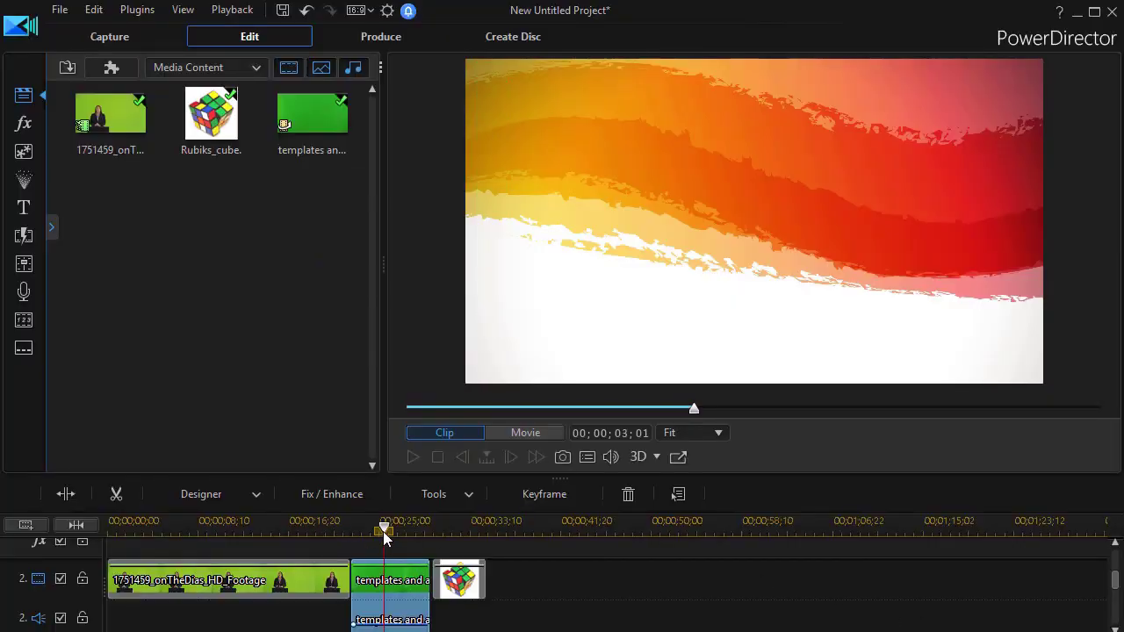
Step: Move the playhead past the templates clip onto the Rubik's cube clip
left_click_drag(384, 527, 425, 531)
left_click(404, 582)
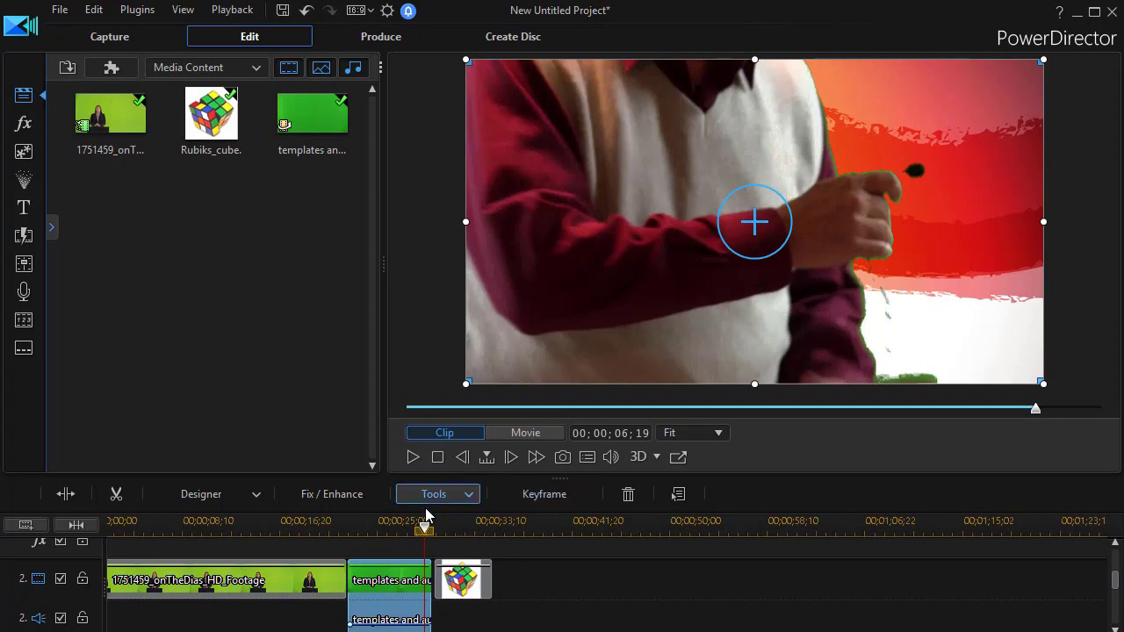
left_click_drag(425, 531, 457, 532)
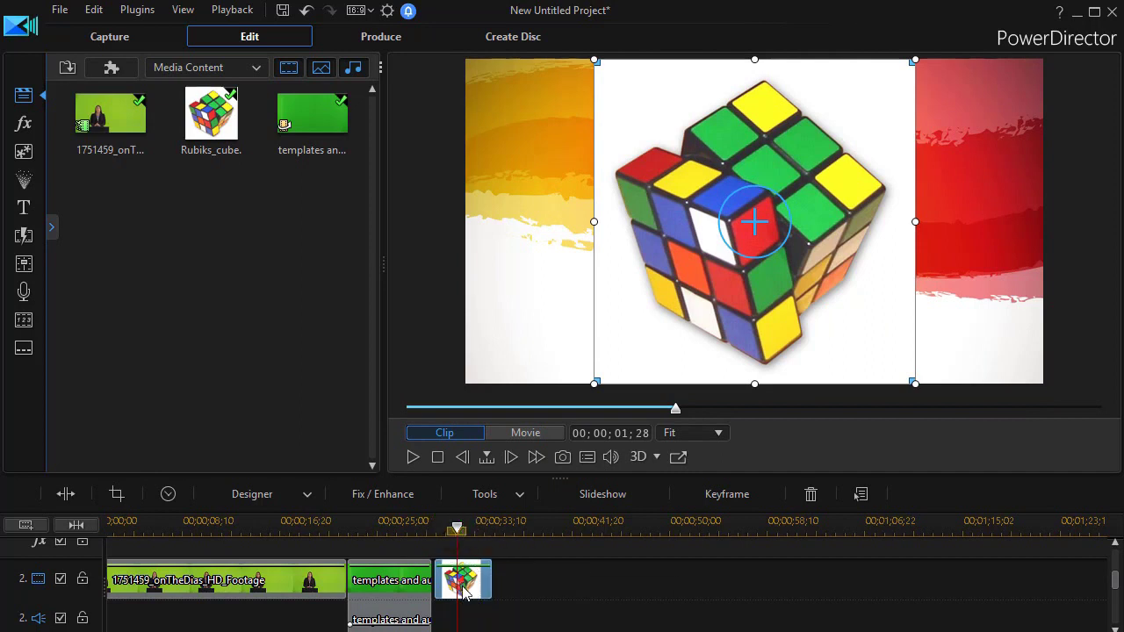
Step: Open the Rubik's cube clip in PiP Designer and key out its yellow stickers, toggling the key to compare
double_click(463, 581)
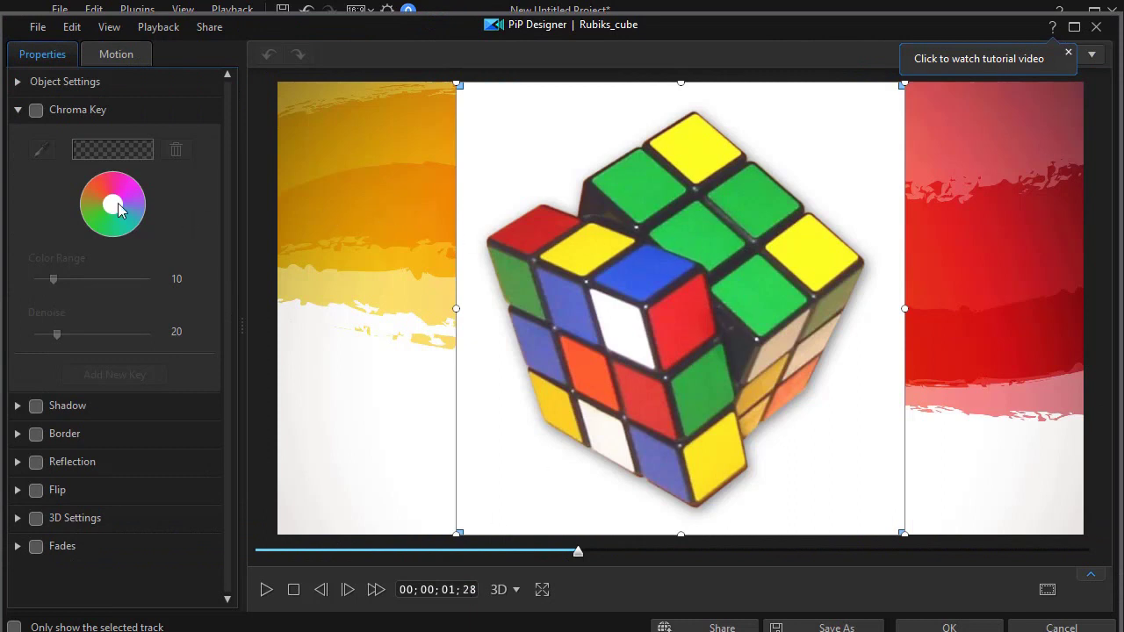
left_click(34, 110)
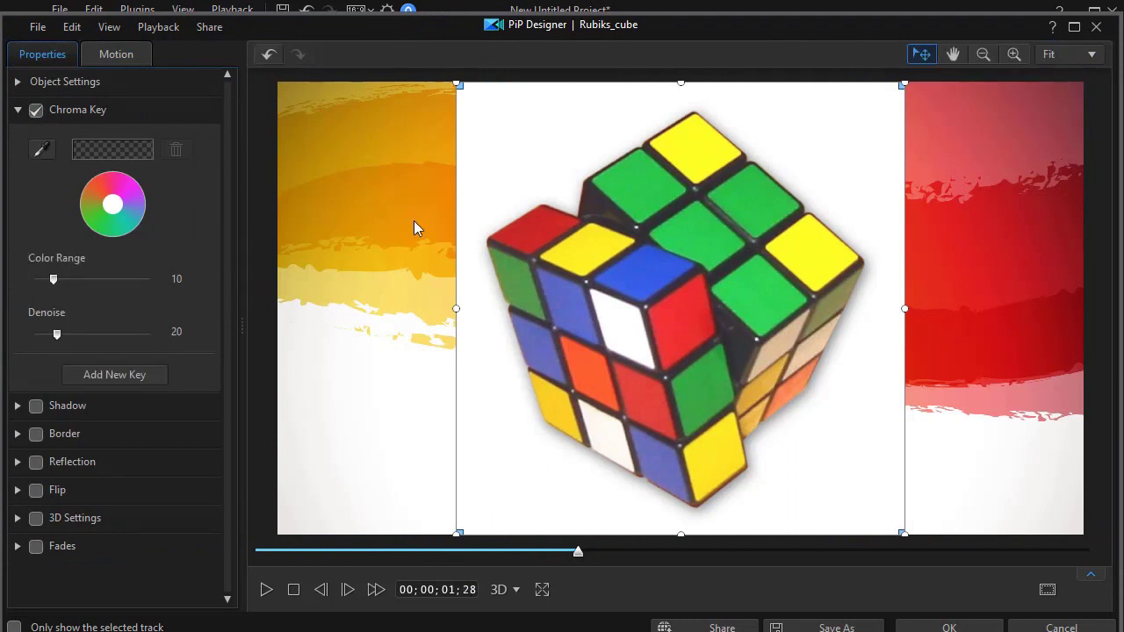
left_click(41, 151)
left_click(592, 252)
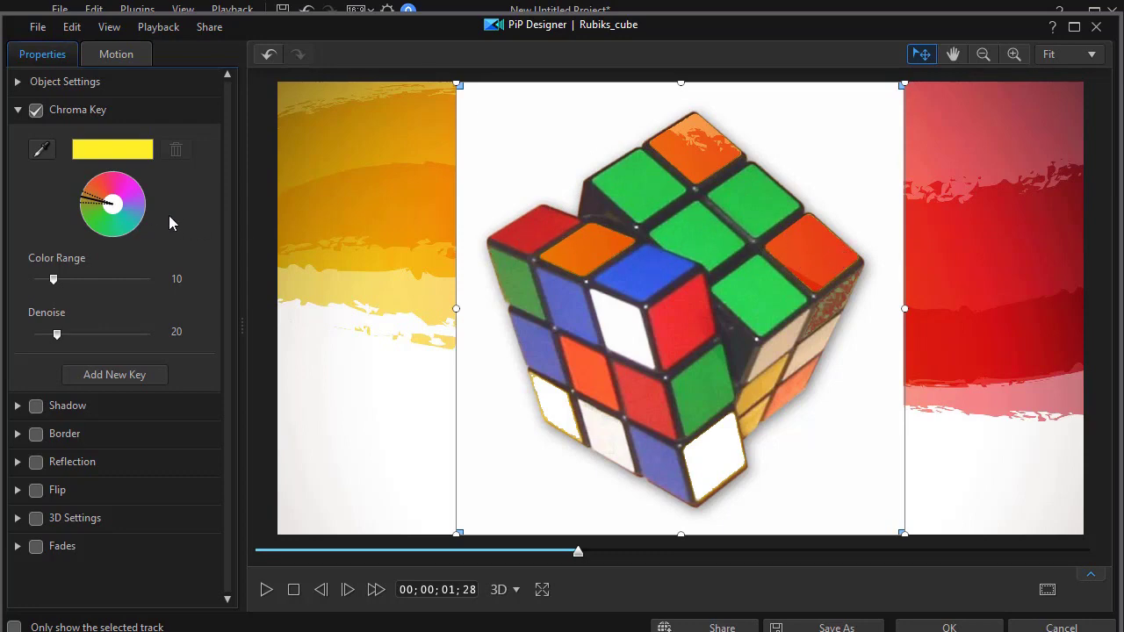
left_click(42, 151)
left_click(37, 111)
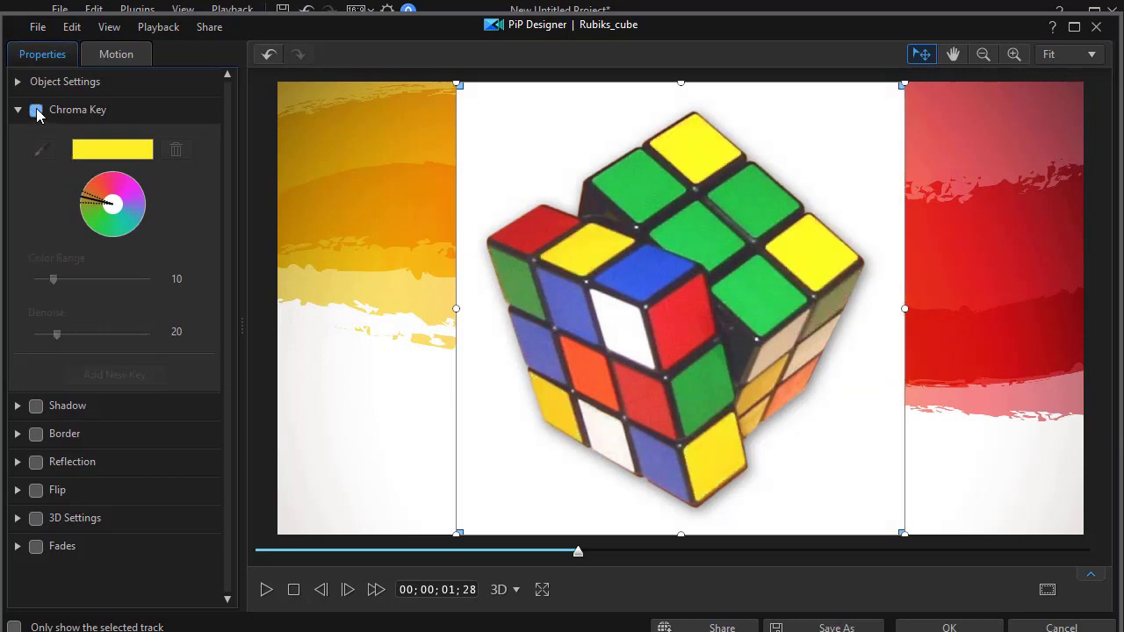
left_click(37, 111)
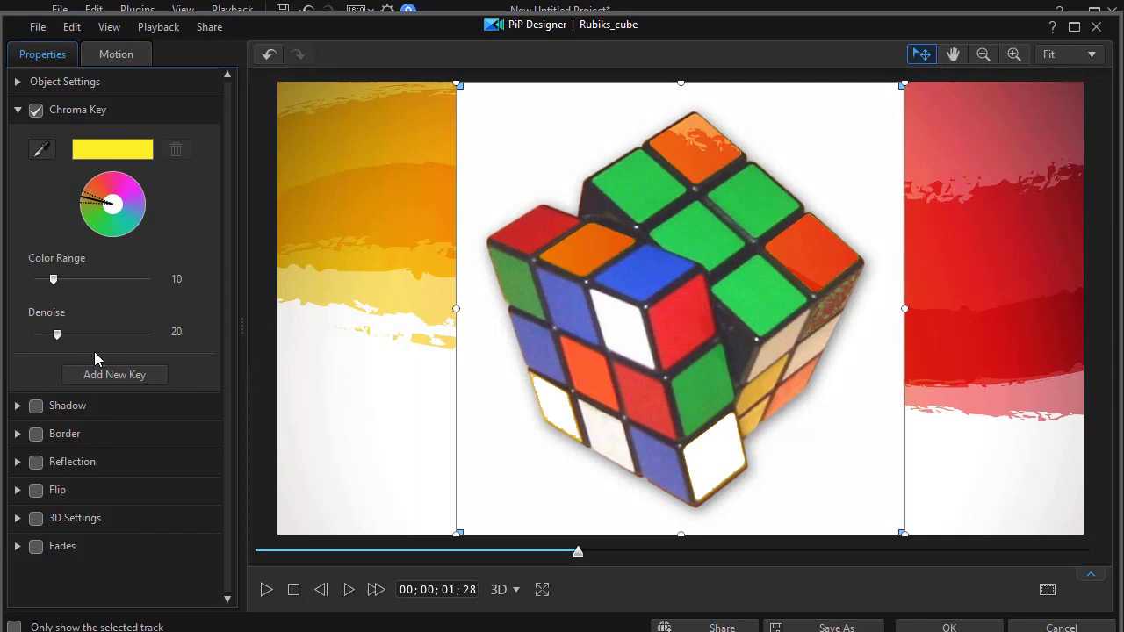
Step: Add a second key on the white backdrop at Color Range 52, then add a third key slot
left_click(118, 376)
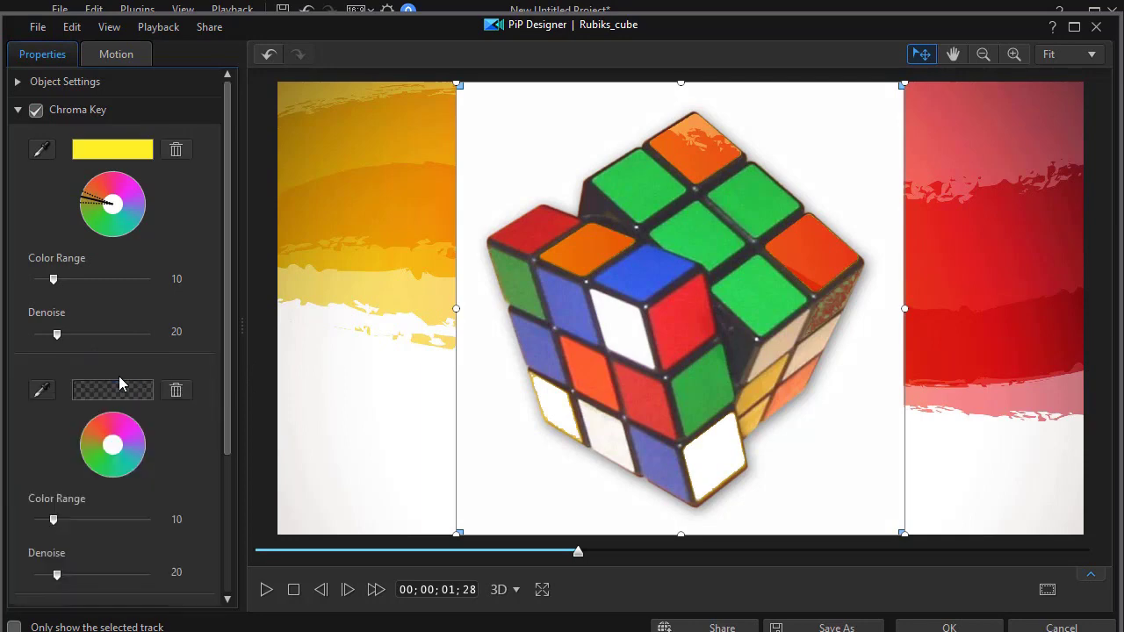
left_click(42, 392)
left_click(615, 334)
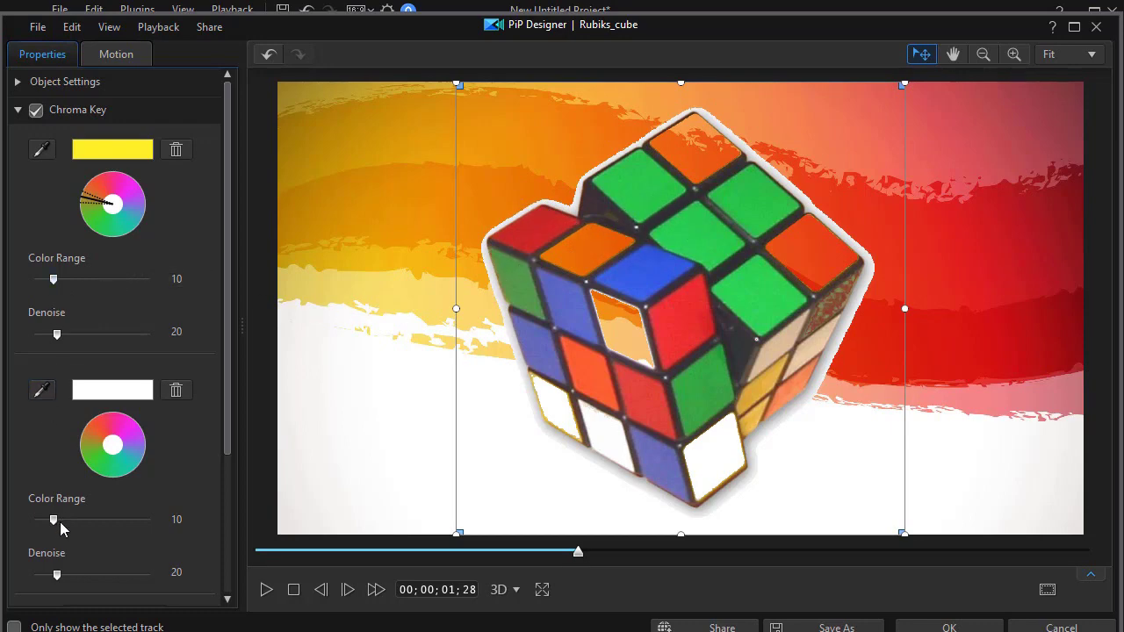
left_click_drag(53, 523, 175, 520)
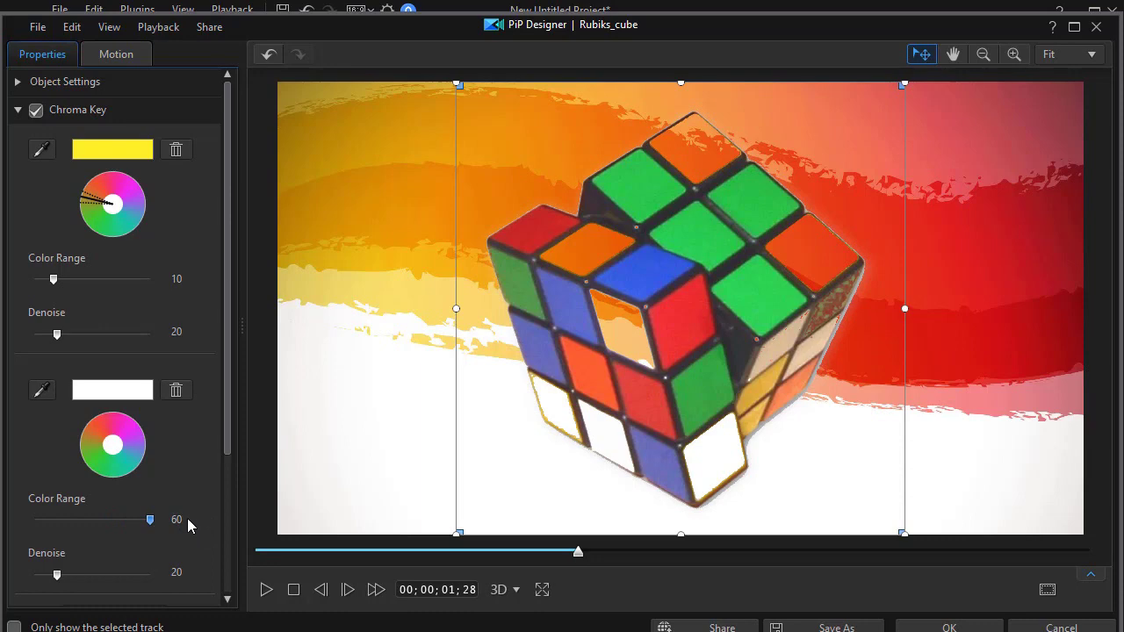
left_click_drag(144, 523, 134, 524)
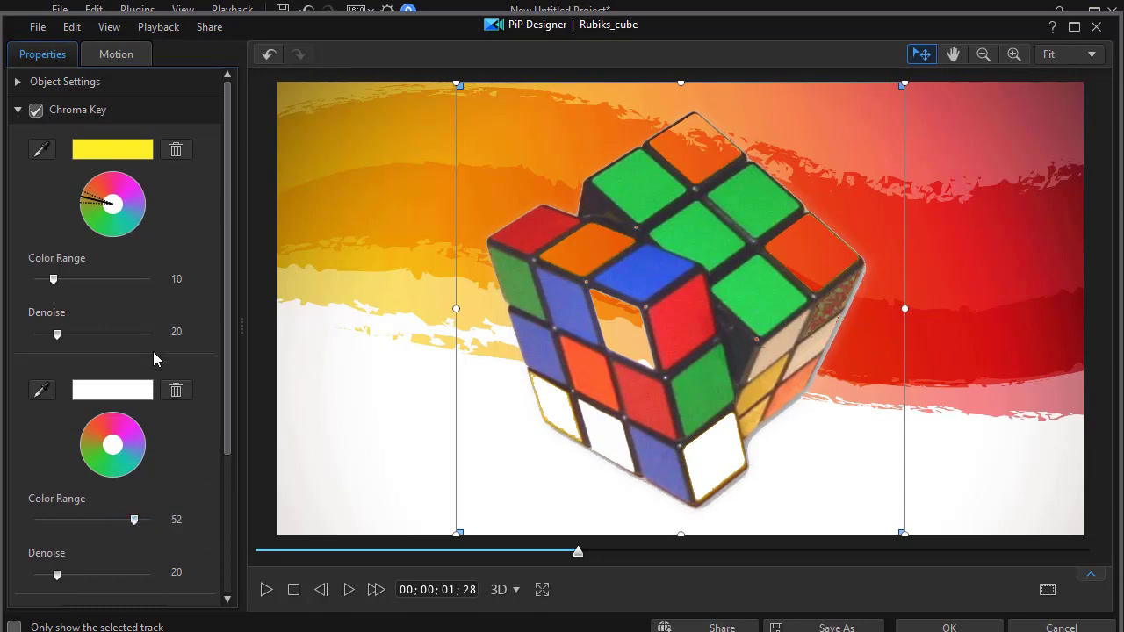
left_click_drag(231, 452, 230, 559)
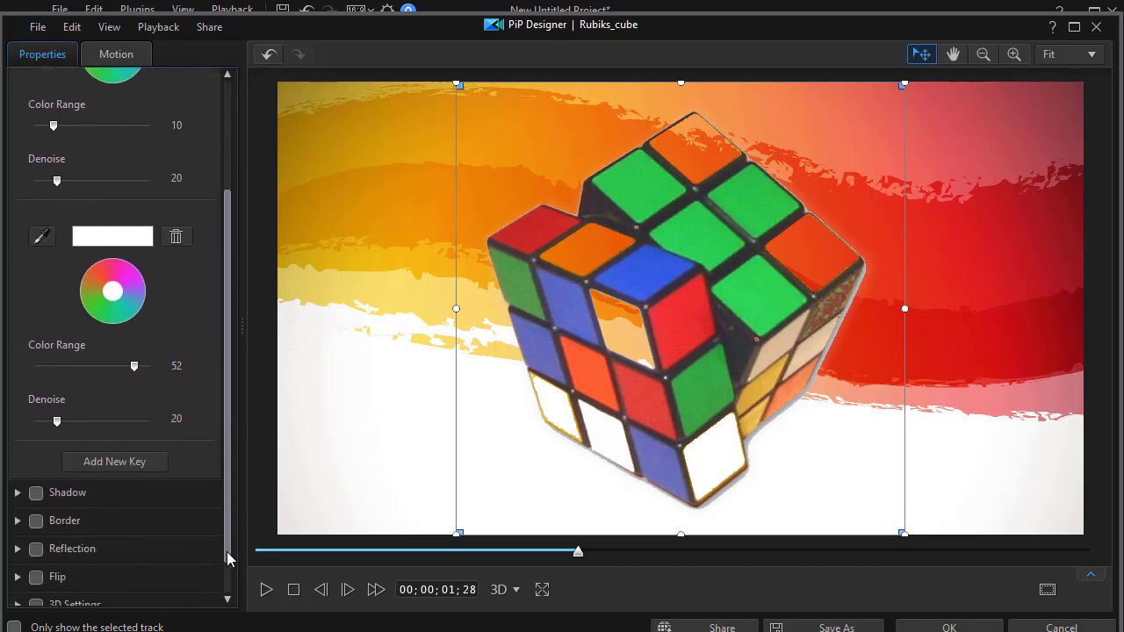
left_click(114, 463)
Step: Sample a blue sticker for the third key and widen its Color Range to about 32
left_click(42, 484)
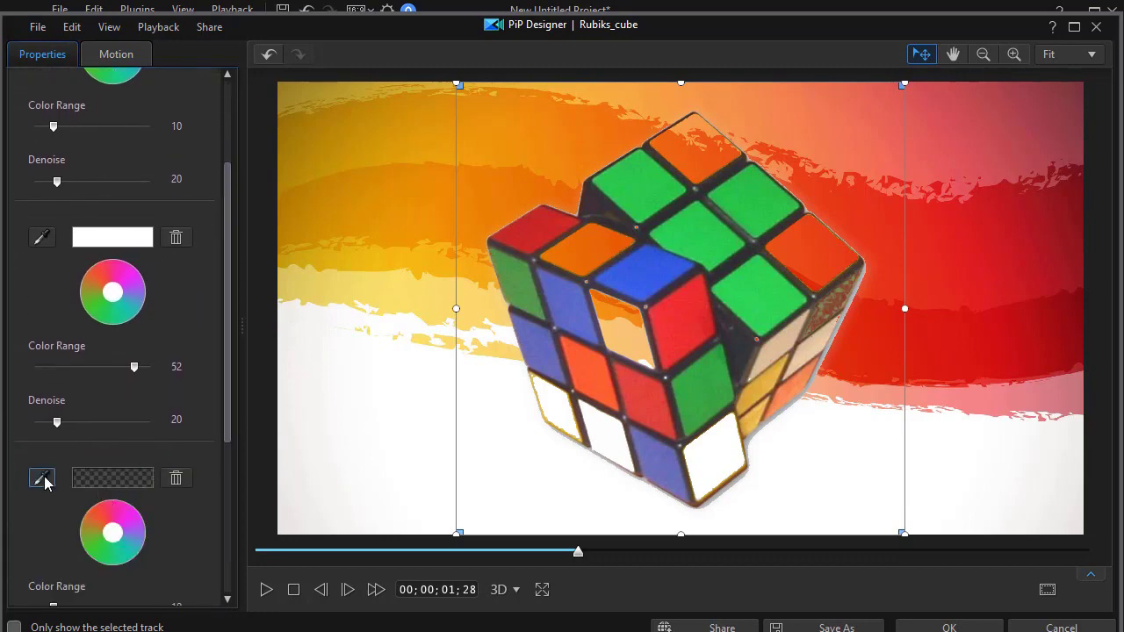
left_click(543, 358)
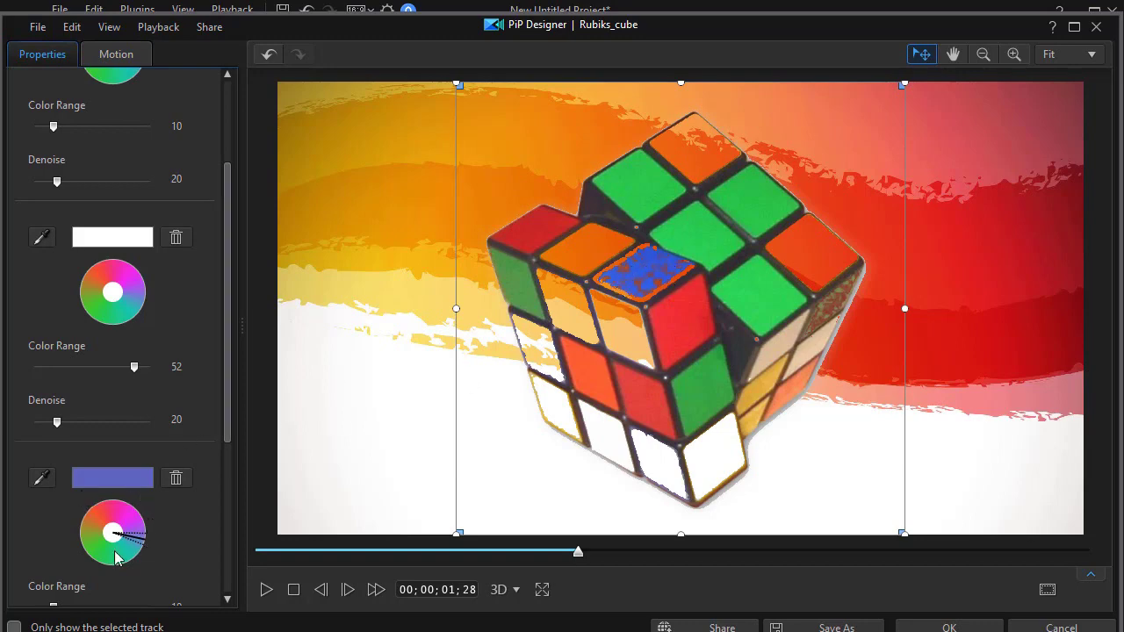
left_click_drag(231, 432, 231, 498)
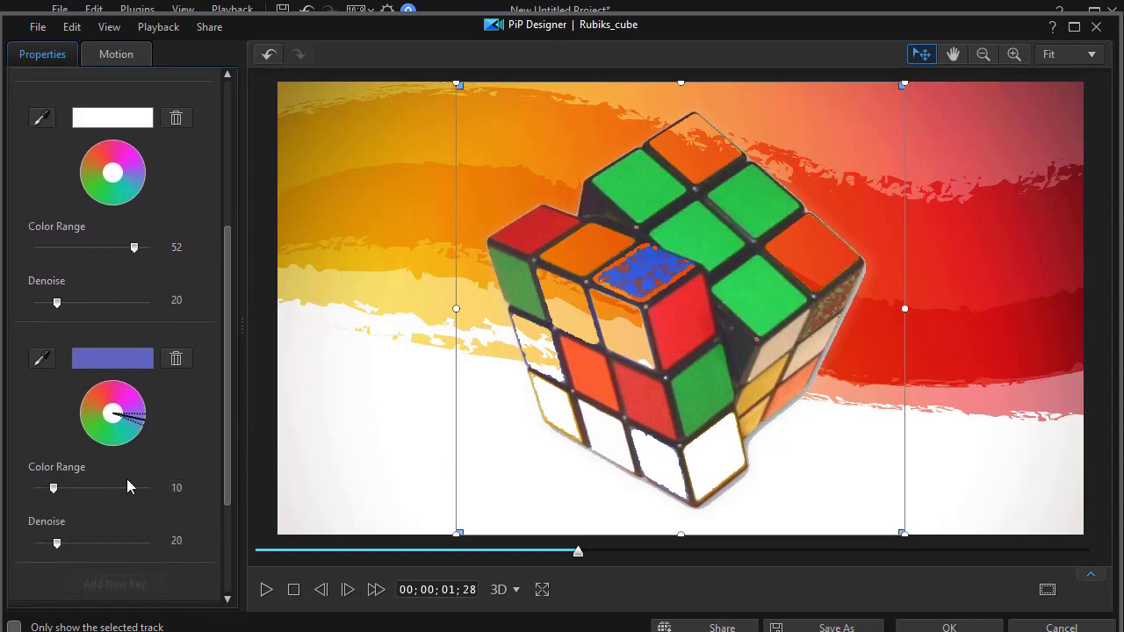
left_click_drag(54, 490, 92, 492)
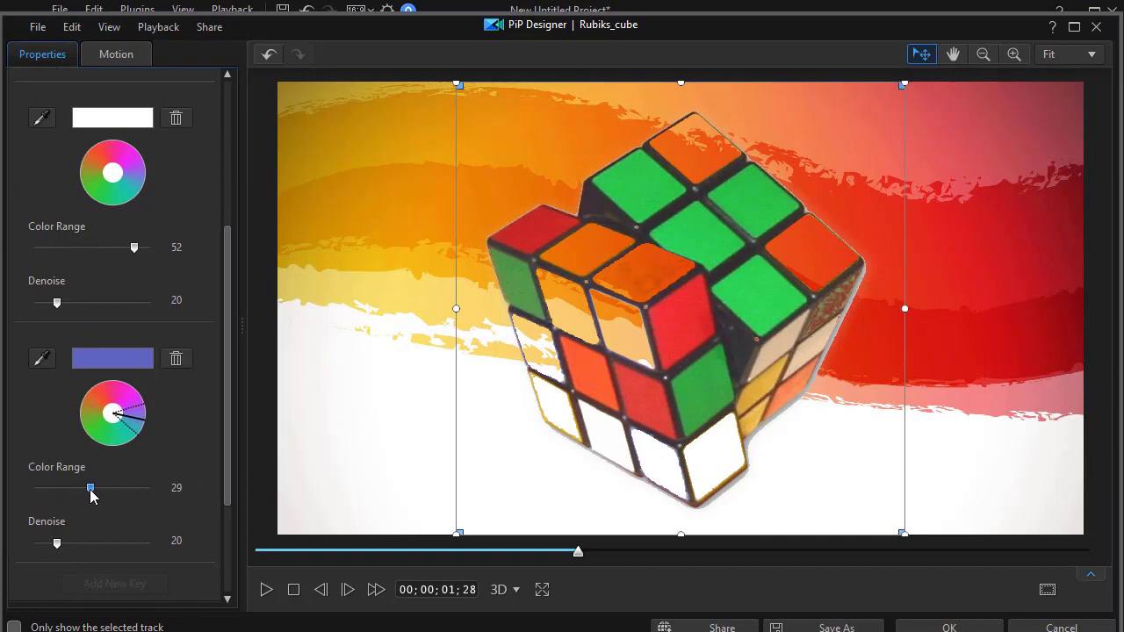
mouse_move(91, 495)
left_mouse_down()
mouse_move(78, 495)
mouse_move(92, 497)
left_mouse_up()
left_click_drag(231, 388, 247, 188)
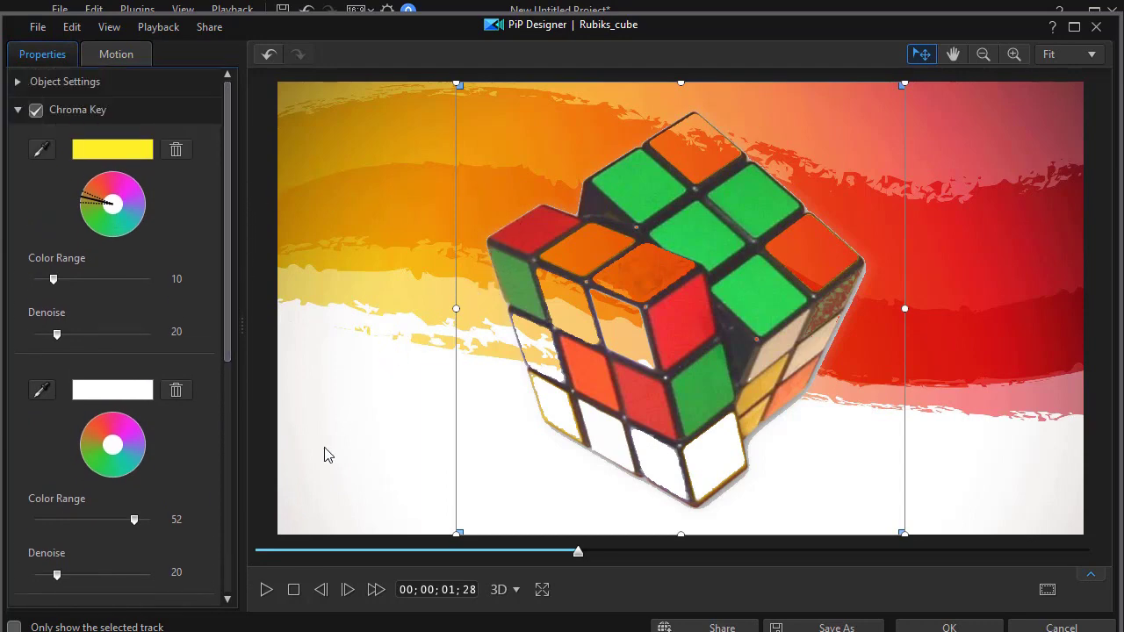
Step: Apply the cube's three chroma keys and play the composited movie over the painted background
left_click(944, 627)
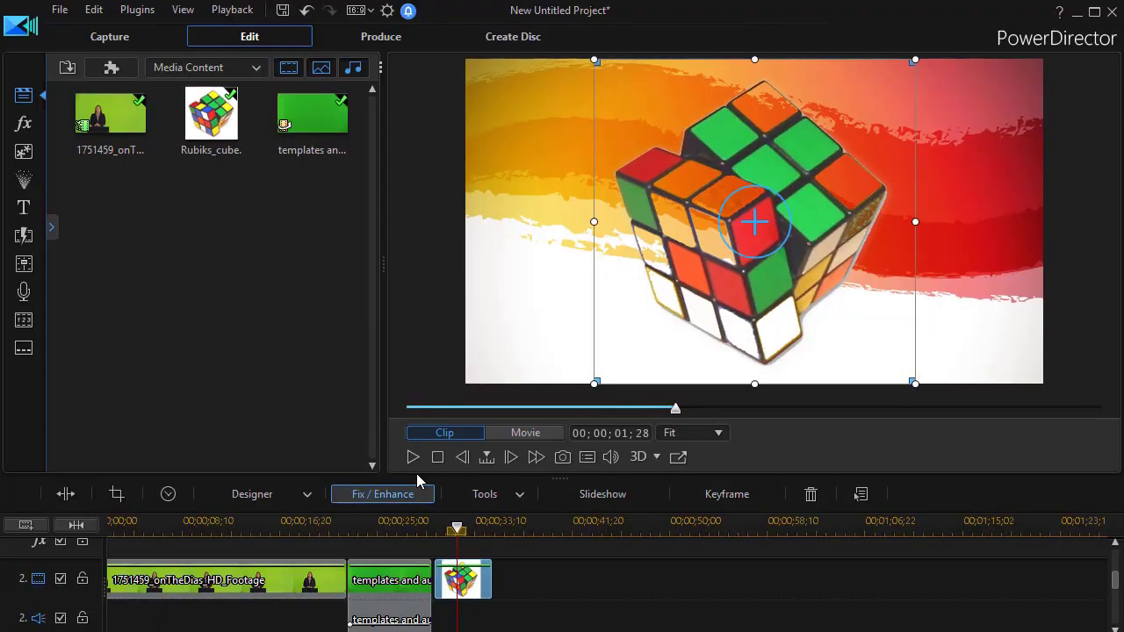
left_click(412, 457)
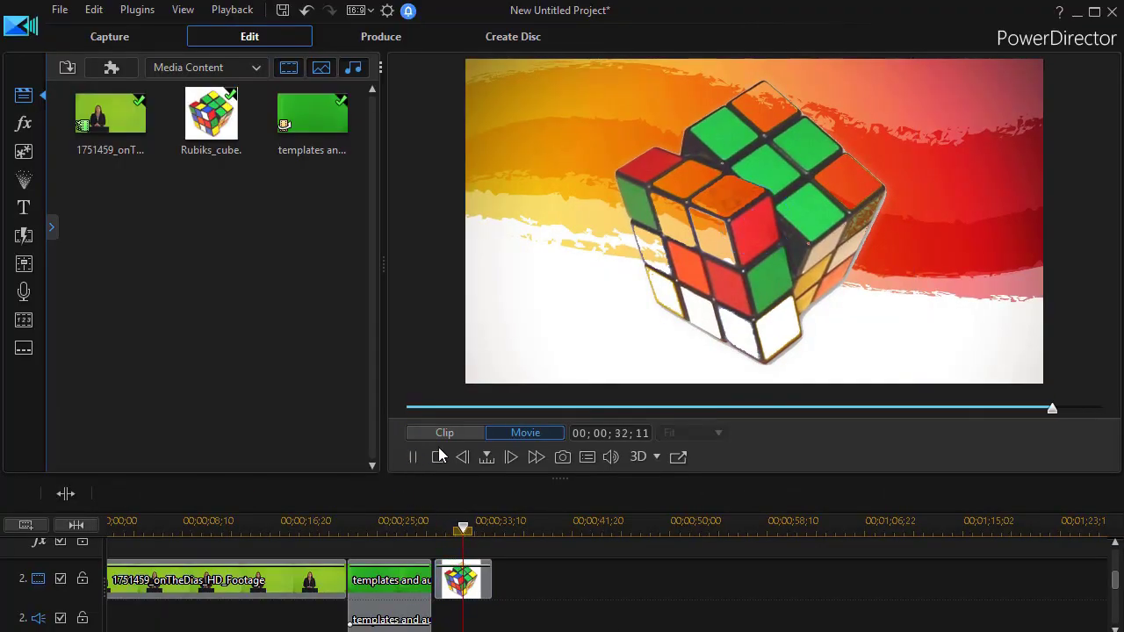